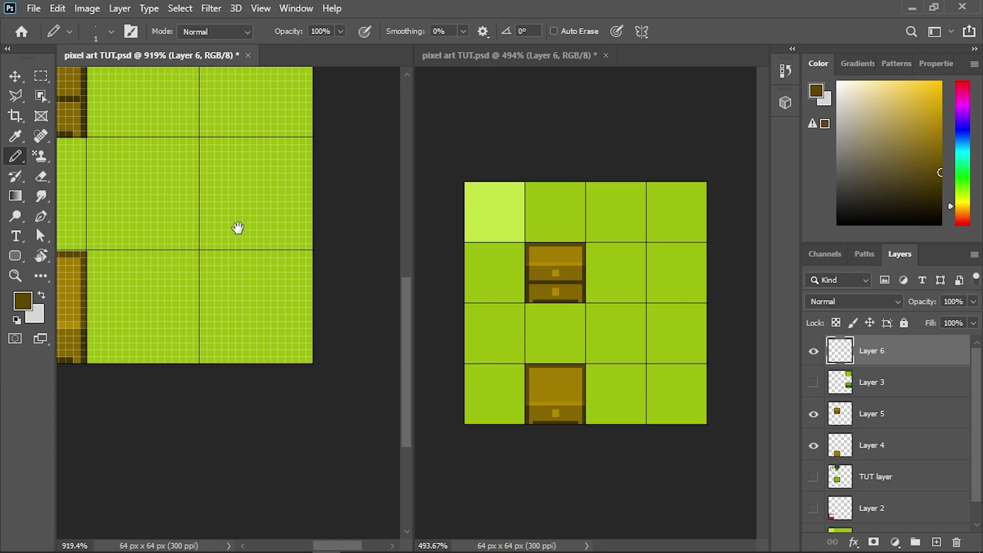
# Step: Draw a one-pixel dark brown frame along the lower-right tile's top and sides, plus a bar inset between the legs on its bottom row
pyautogui.moveTo(230, 221); pyautogui.dragTo(329, 278)
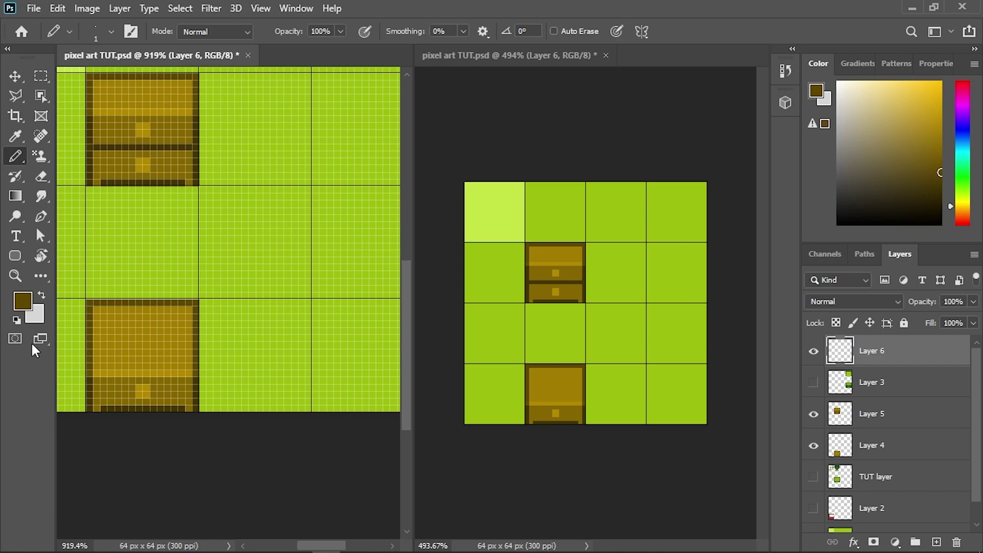
pyautogui.keyDown('alt'); pyautogui.click(200, 338); pyautogui.keyUp('alt')
pyautogui.moveTo(195, 345); pyautogui.dragTo(194, 345)
pyautogui.moveTo(294, 362); pyautogui.dragTo(193, 353)
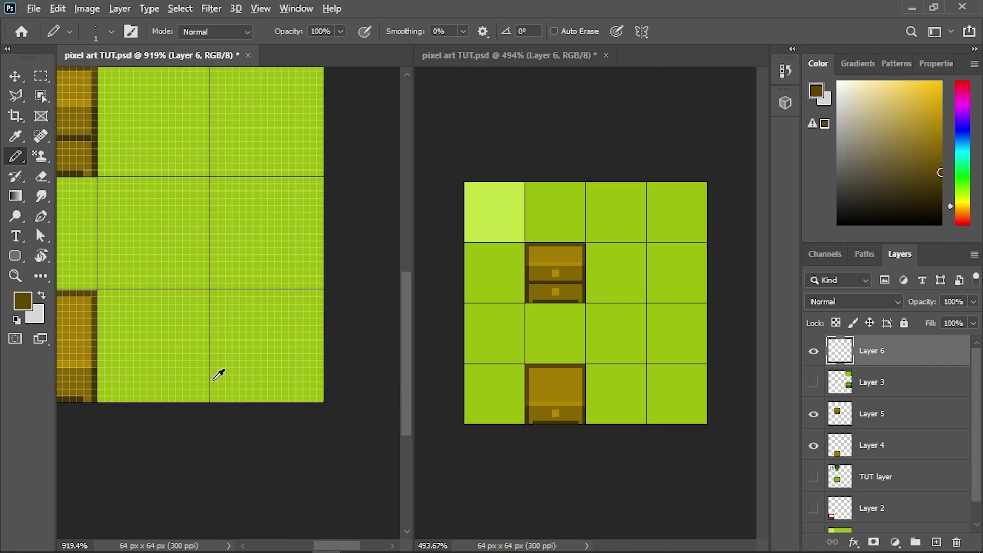
pyautogui.scroll(2, 219, 375)
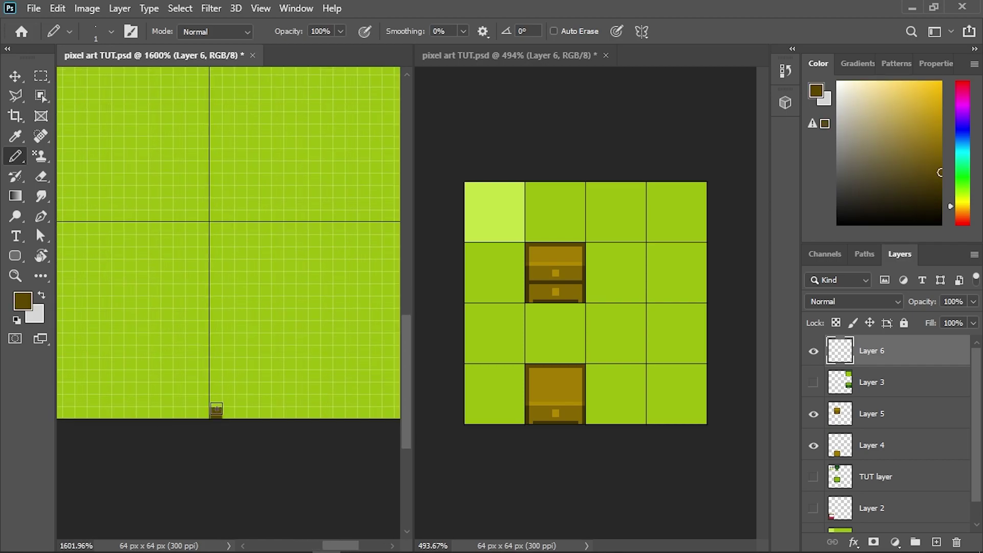
pyautogui.keyDown('shift'); pyautogui.click(215, 230); pyautogui.keyUp('shift')
pyautogui.moveTo(240, 265); pyautogui.dragTo(195, 269)
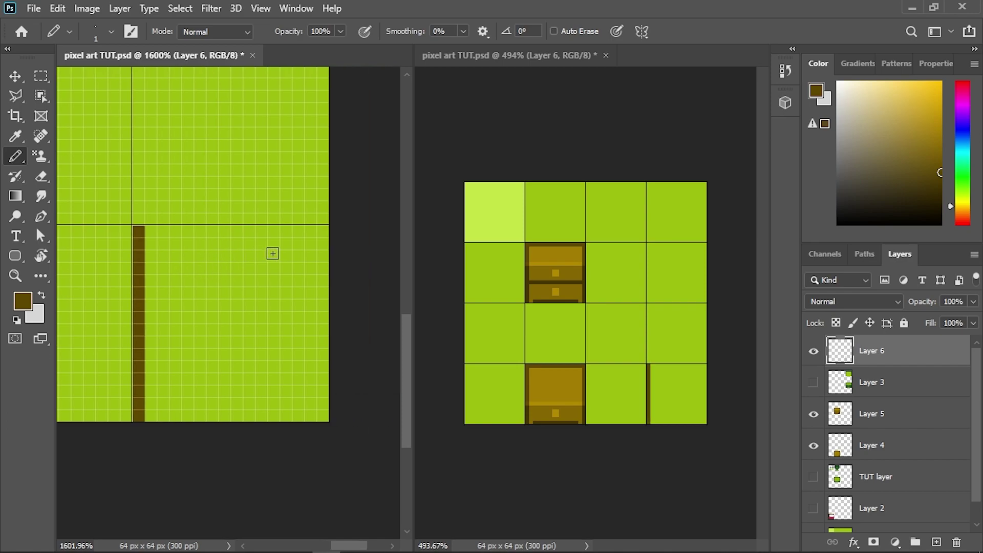
pyautogui.keyDown('shift'); pyautogui.click(322, 231); pyautogui.keyUp('shift')
pyautogui.keyDown('shift'); pyautogui.click(322, 415); pyautogui.keyUp('shift')
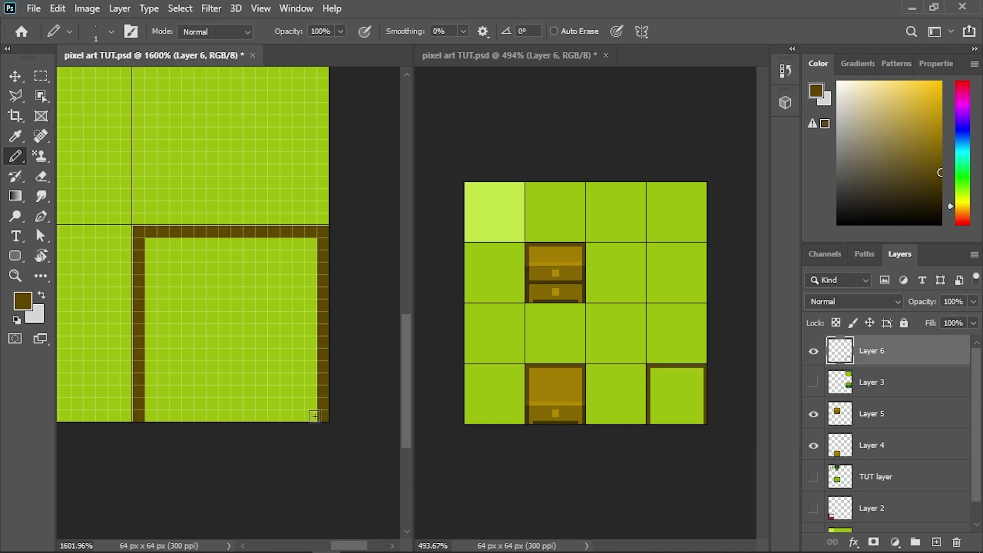
pyautogui.moveTo(295, 415)
pyautogui.mouseDown()
pyautogui.moveTo(165, 414)
pyautogui.moveTo(231, 417)
pyautogui.mouseUp()
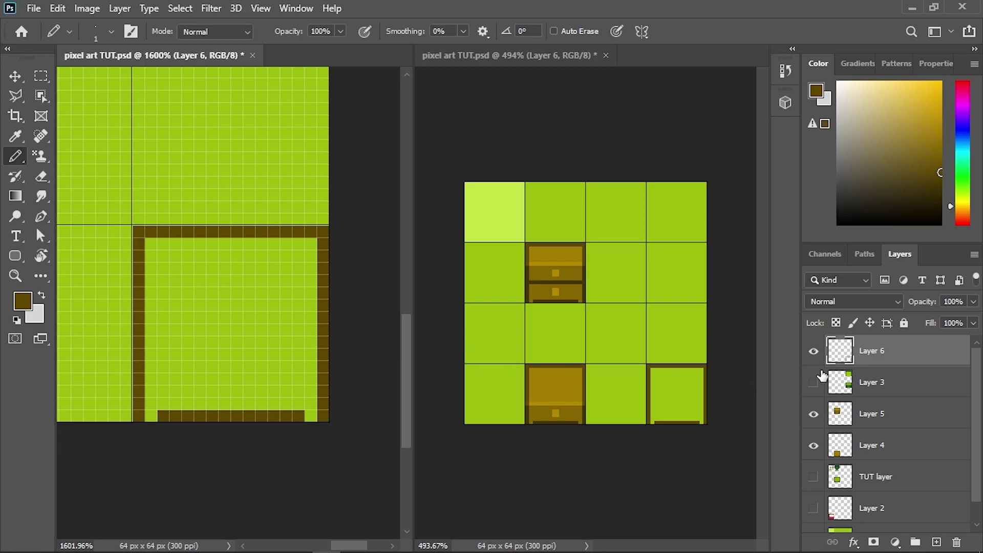
# Step: Show Layer 3, examine how the green furniture drawings are built, and hide the layer again
pyautogui.click(813, 381)
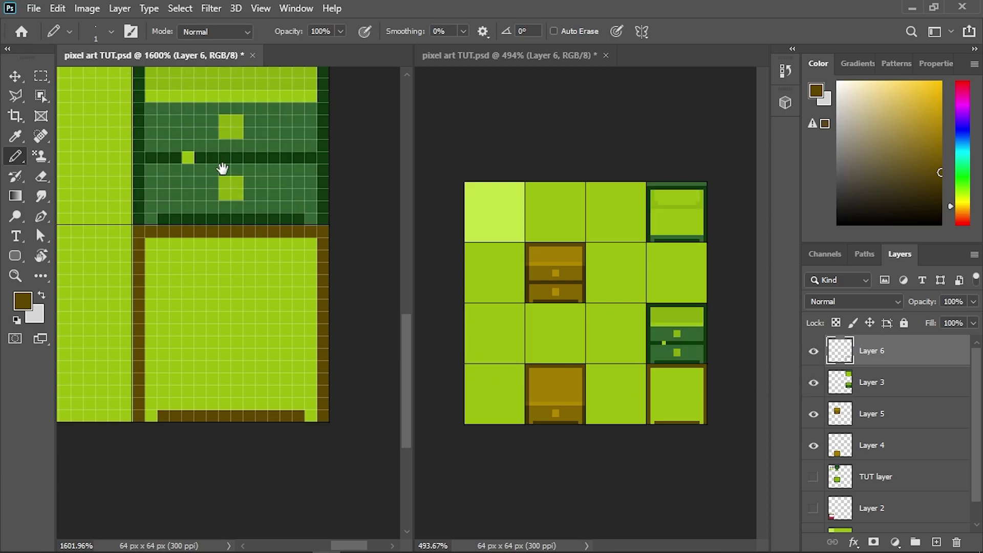
pyautogui.scroll(5, 220, 162)
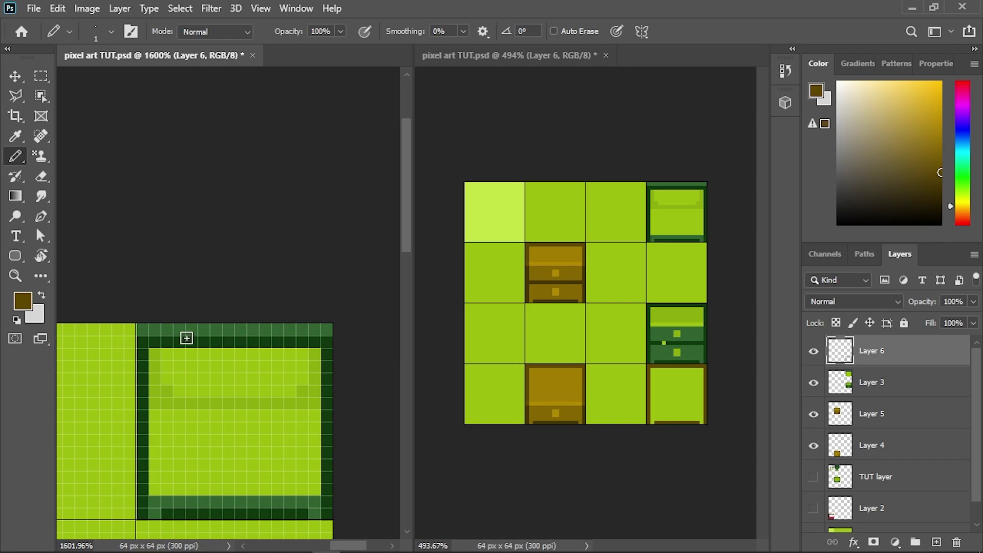
pyautogui.moveTo(235, 406); pyautogui.dragTo(298, 200)
pyautogui.scroll(-3, 224, 256)
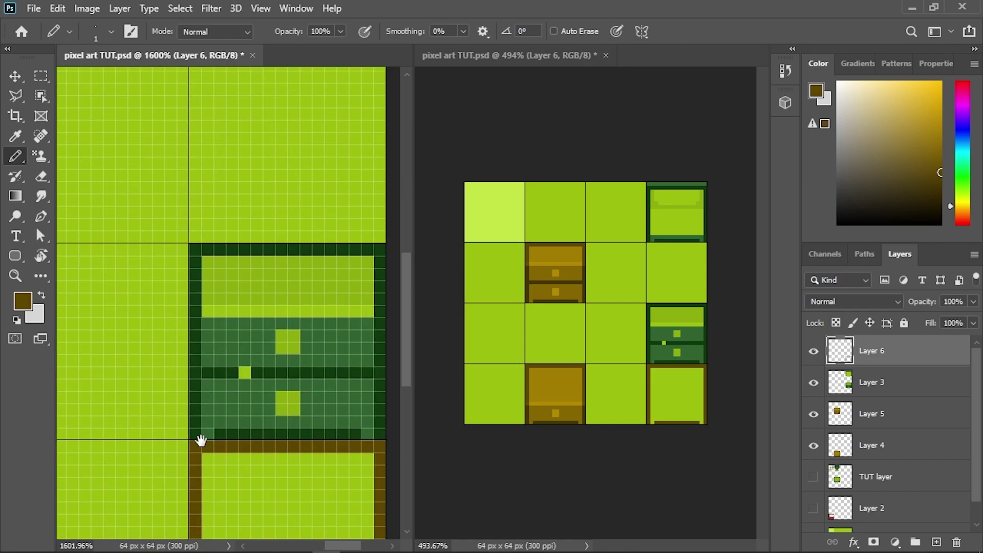
pyautogui.moveTo(200, 441); pyautogui.dragTo(207, 361)
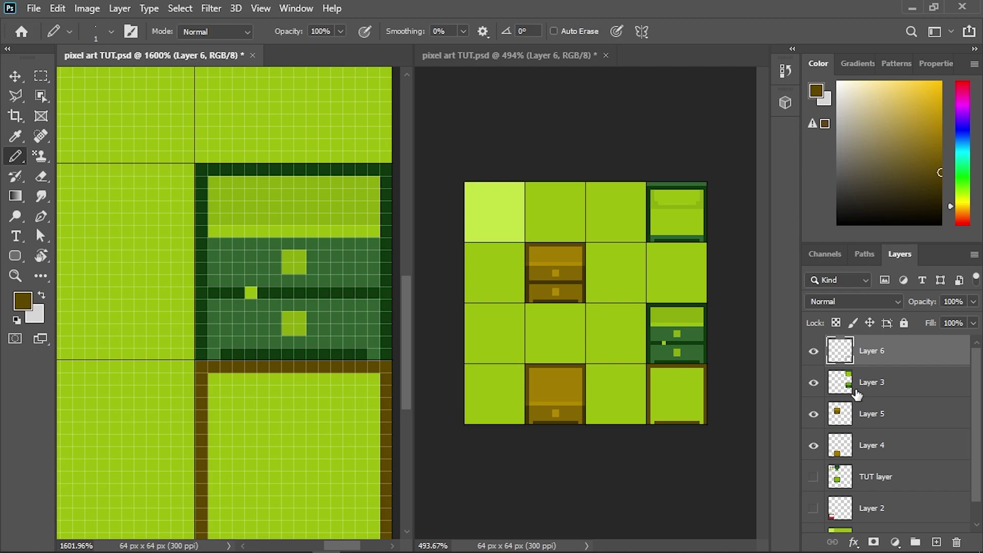
pyautogui.click(848, 394)
pyautogui.keyDown('alt'); pyautogui.click(279, 293); pyautogui.keyUp('alt')
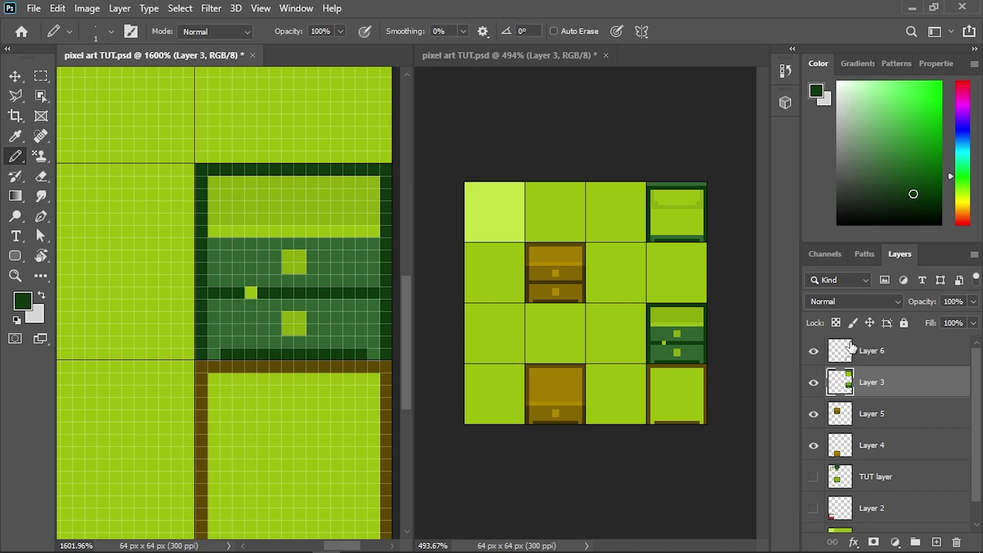
pyautogui.click(814, 383)
pyautogui.click(814, 382)
pyautogui.click(813, 382)
# Step: Add a second dark brown pixel row beneath the frame's top edge on Layer 6
pyautogui.moveTo(256, 420); pyautogui.dragTo(194, 223)
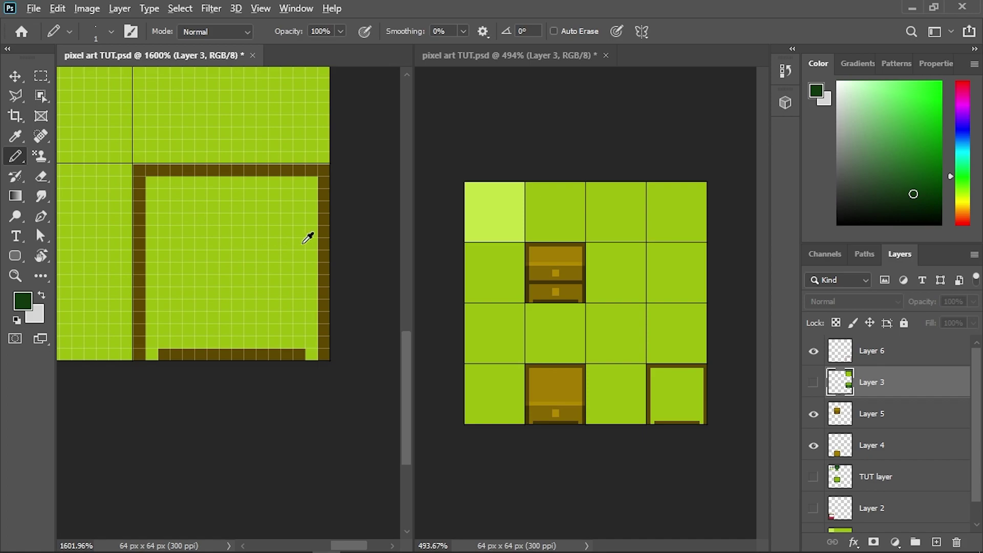
pyautogui.keyDown('alt'); pyautogui.click(324, 236); pyautogui.keyUp('alt')
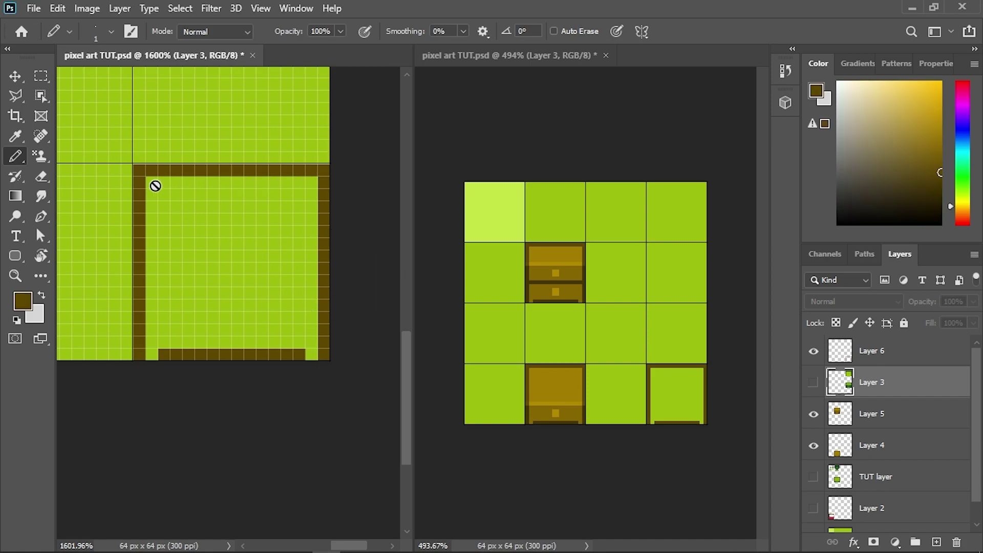
pyautogui.click(862, 346)
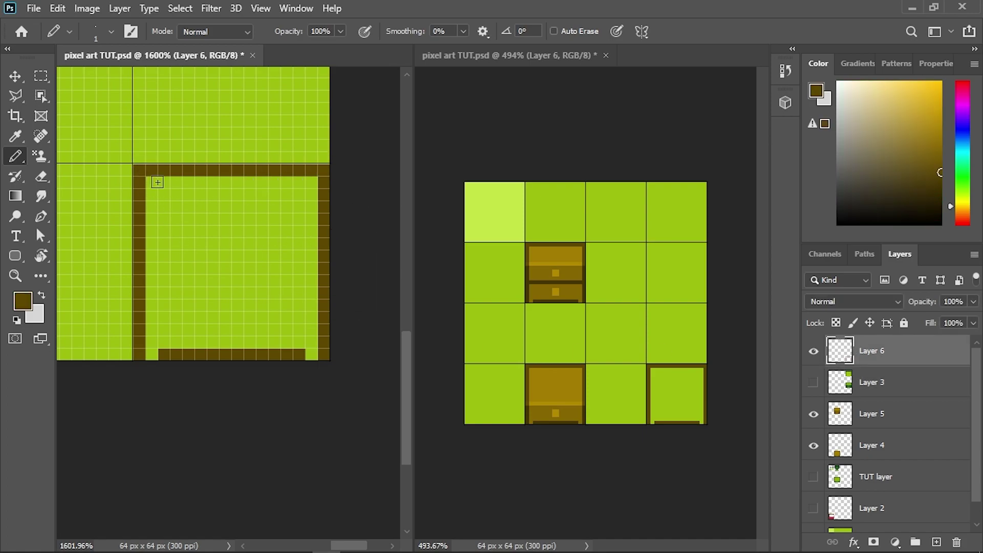
pyautogui.click(156, 183)
pyautogui.keyDown('shift'); pyautogui.click(313, 183); pyautogui.keyUp('shift')
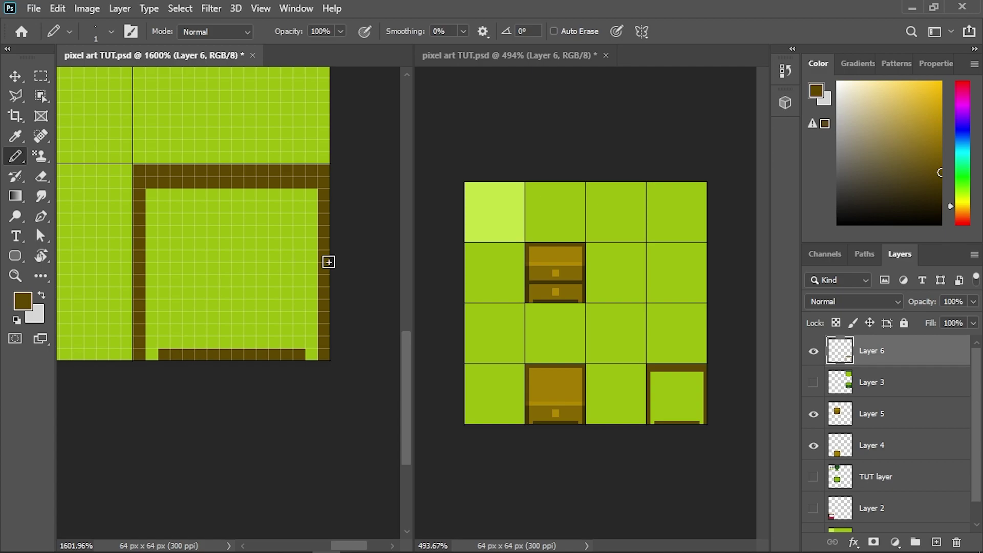
# Step: Choose a deep red and outline the inside of the brown frame with a one-pixel border
pyautogui.moveTo(959, 146); pyautogui.dragTo(961, 54)
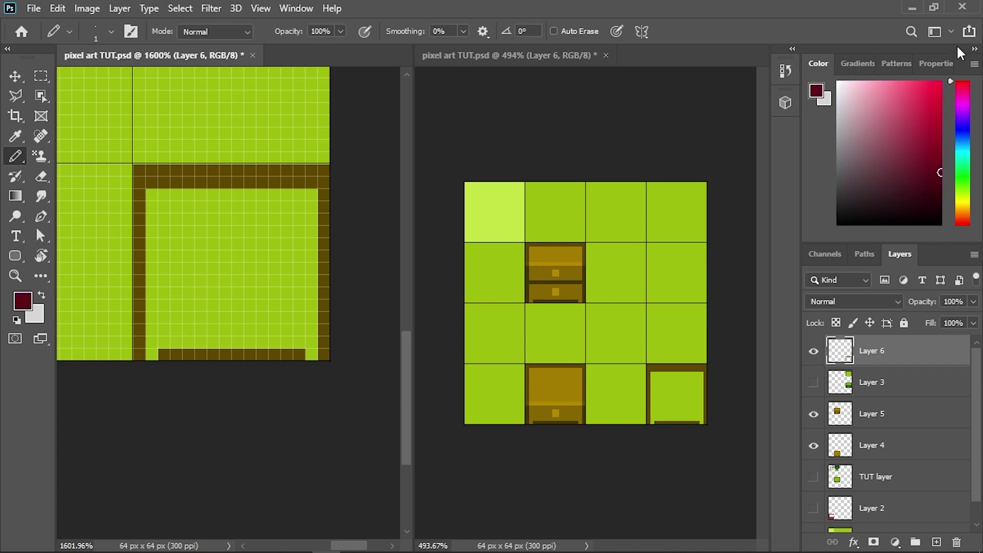
pyautogui.click(935, 138)
pyautogui.moveTo(936, 139); pyautogui.dragTo(948, 113)
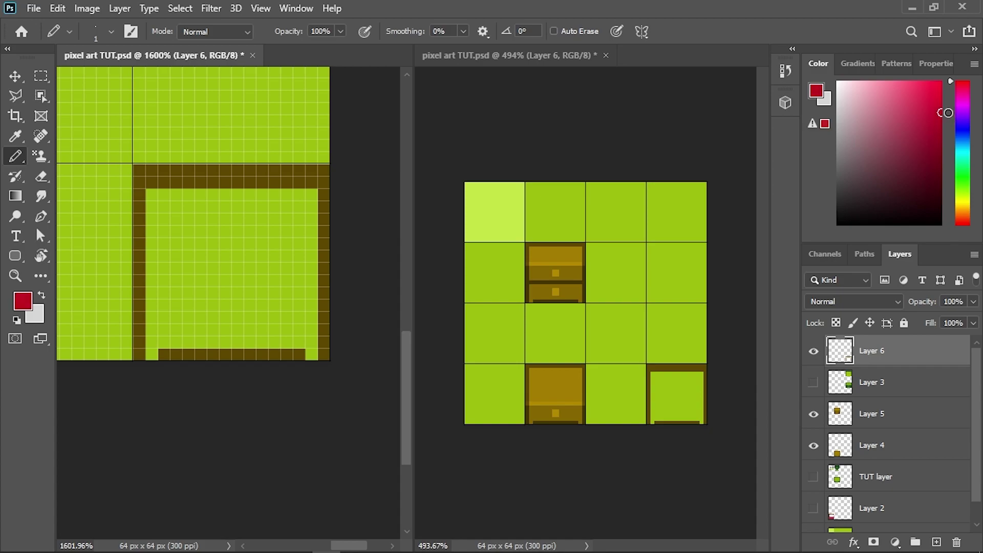
pyautogui.click(152, 194)
pyautogui.click(310, 194)
pyautogui.keyDown('shift'); pyautogui.click(312, 342); pyautogui.keyUp('shift')
pyautogui.keyDown('shift'); pyautogui.click(154, 342); pyautogui.keyUp('shift')
pyautogui.keyDown('shift'); pyautogui.click(152, 194); pyautogui.keyUp('shift')
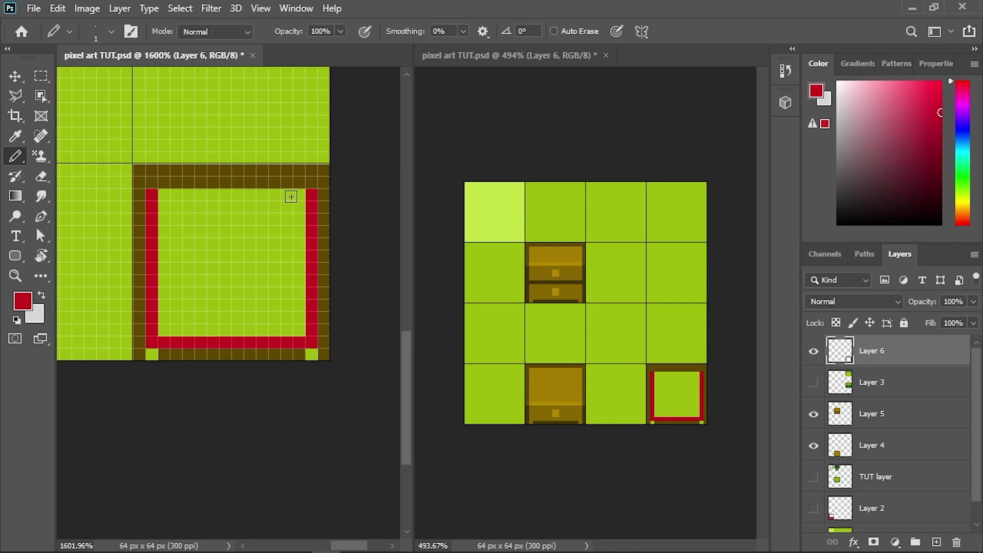
pyautogui.keyDown('shift'); pyautogui.click(301, 197); pyautogui.keyUp('shift')
# Step: Fill the rest of the frame's interior with red using a larger pencil, then restore the 1-pixel size
pyautogui.keyDown('alt'); pyautogui.rightClick(271, 212); pyautogui.keyUp('alt')
pyautogui.moveTo(297, 210)
pyautogui.mouseDown()
pyautogui.moveTo(177, 220)
pyautogui.moveTo(180, 327)
pyautogui.moveTo(300, 338)
pyautogui.moveTo(298, 232)
pyautogui.moveTo(203, 231)
pyautogui.moveTo(194, 271)
pyautogui.moveTo(209, 302)
pyautogui.moveTo(265, 307)
pyautogui.moveTo(281, 288)
pyautogui.moveTo(260, 266)
pyautogui.moveTo(204, 258)
pyautogui.moveTo(226, 281)
pyautogui.moveTo(270, 275)
pyautogui.moveTo(262, 256)
pyautogui.moveTo(241, 253)
pyautogui.mouseUp()
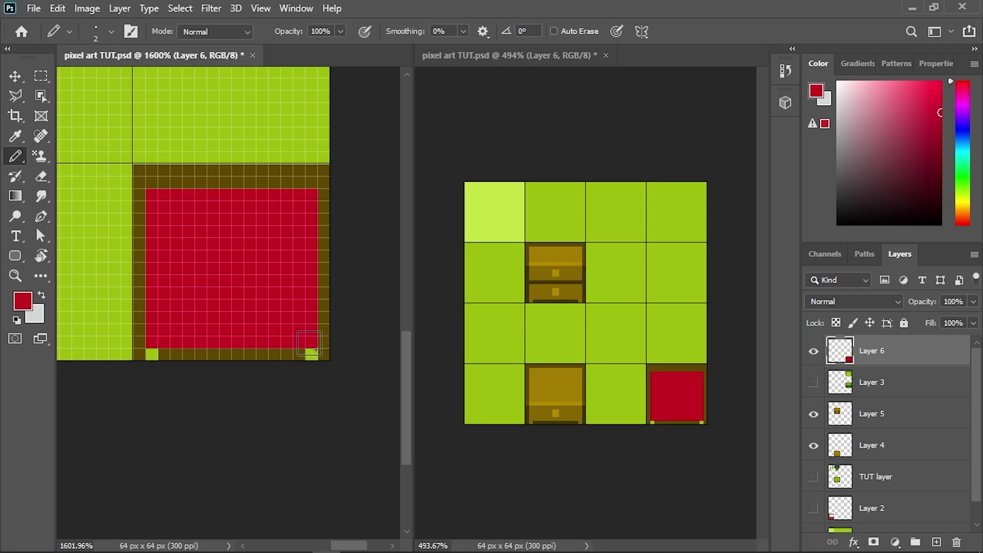
pyautogui.keyDown('alt'); pyautogui.rightClick(271, 304); pyautogui.keyUp('alt')
# Step: Paint the two leg gaps and the lowest red row in a lighter shade of the frame's brown
pyautogui.keyDown('alt'); pyautogui.click(328, 289); pyautogui.keyUp('alt')
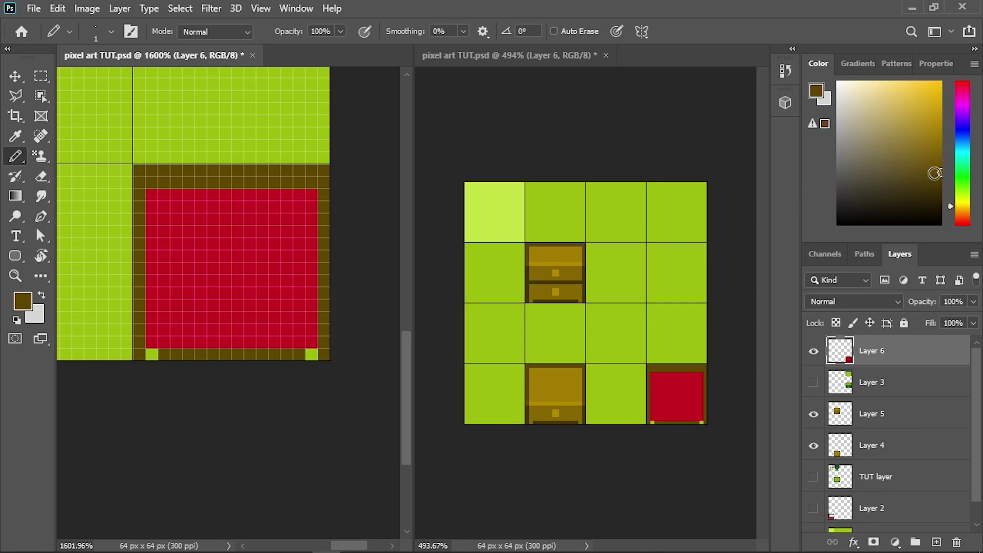
pyautogui.click(937, 161)
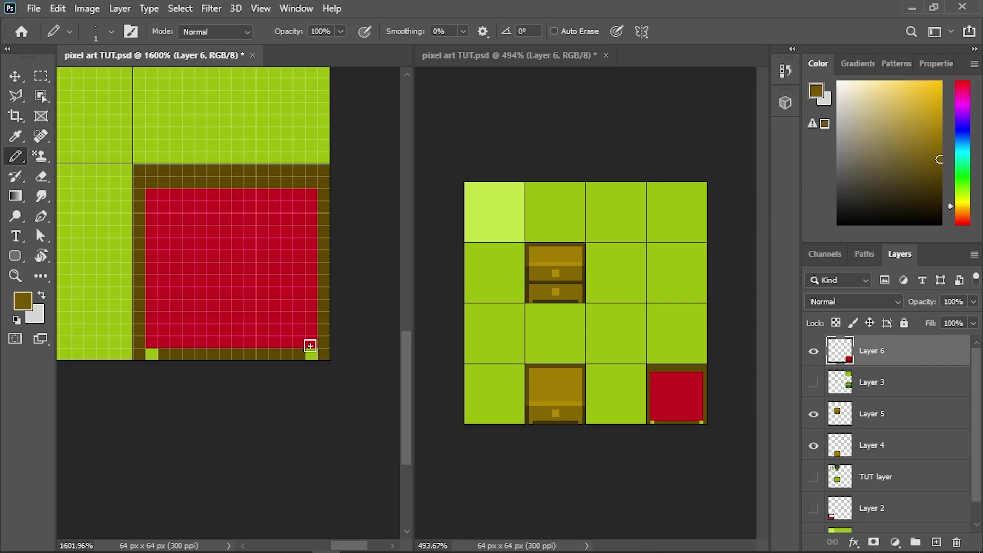
pyautogui.click(311, 354)
pyautogui.moveTo(312, 345)
pyautogui.mouseDown()
pyautogui.moveTo(152, 342)
pyautogui.moveTo(152, 355)
pyautogui.mouseUp()
pyautogui.click(939, 159)
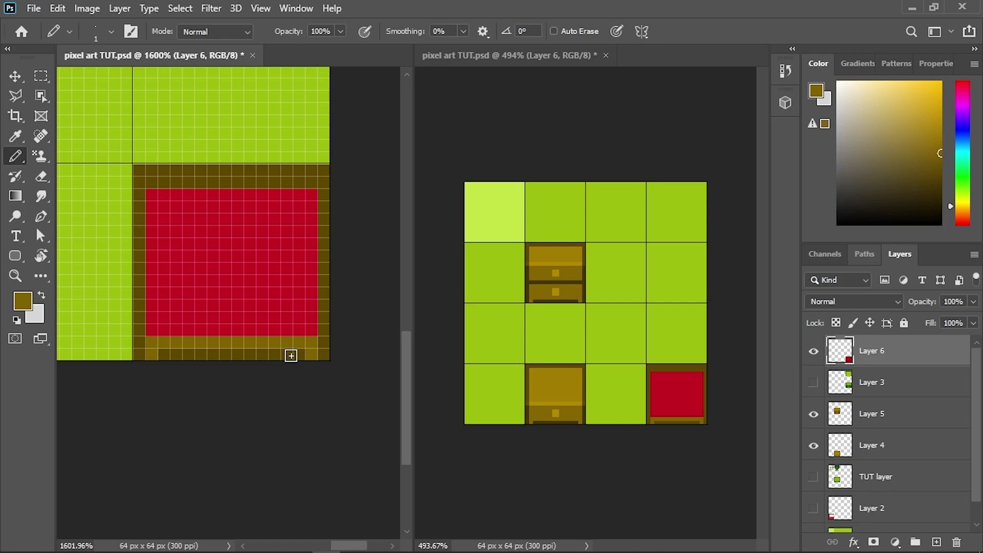
# Step: Repaint the bar between the legs in a darker shade of brown, undoing the stray stroke above it
pyautogui.keyDown('alt'); pyautogui.click(171, 353); pyautogui.keyUp('alt')
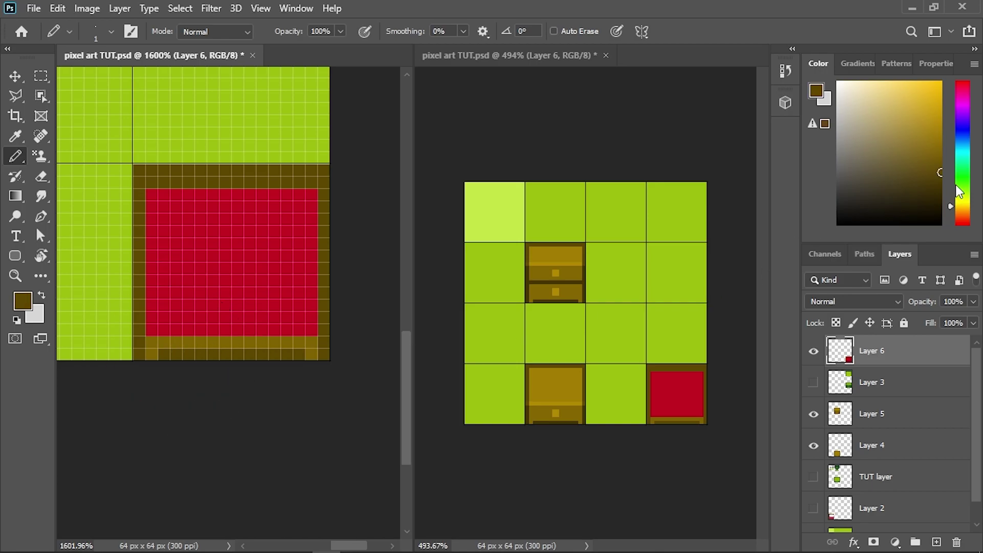
pyautogui.click(942, 183)
pyautogui.moveTo(158, 353); pyautogui.dragTo(238, 346)
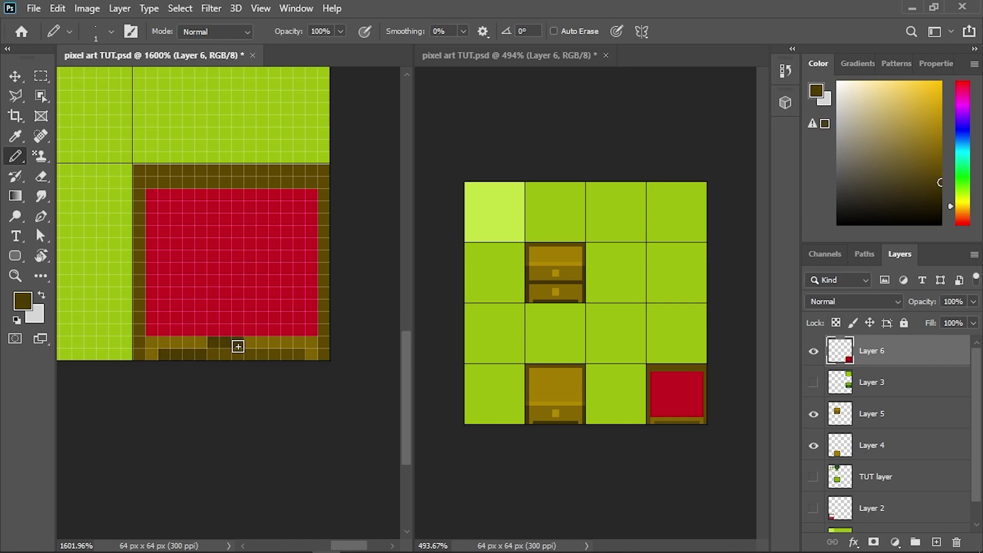
pyautogui.hotkey('ctrl', 'z')
pyautogui.moveTo(165, 352); pyautogui.dragTo(290, 352)
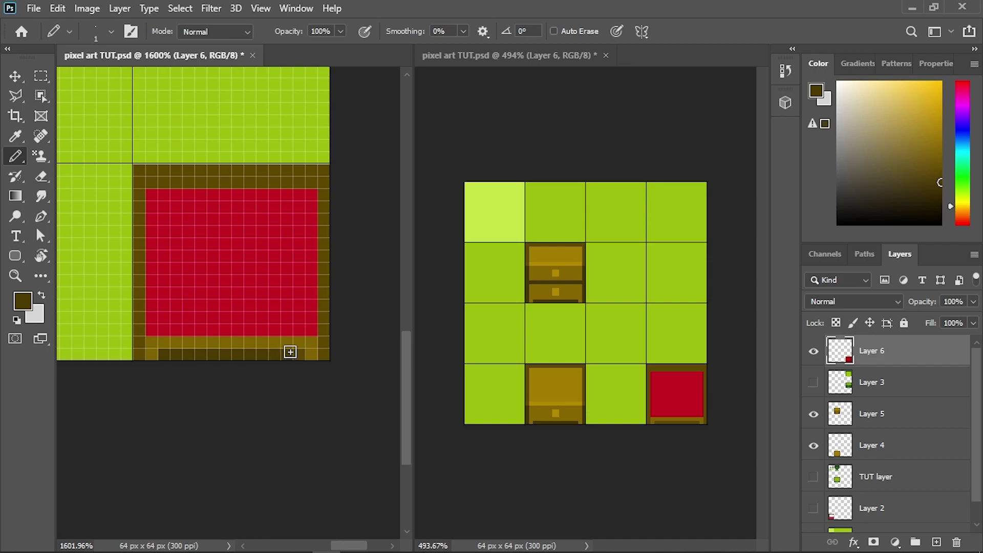
# Step: Paint the frame's top row between the two corner pixels with the lighter brown sampled from the bottom strip
pyautogui.keyDown('alt'); pyautogui.click(328, 305); pyautogui.keyUp('alt')
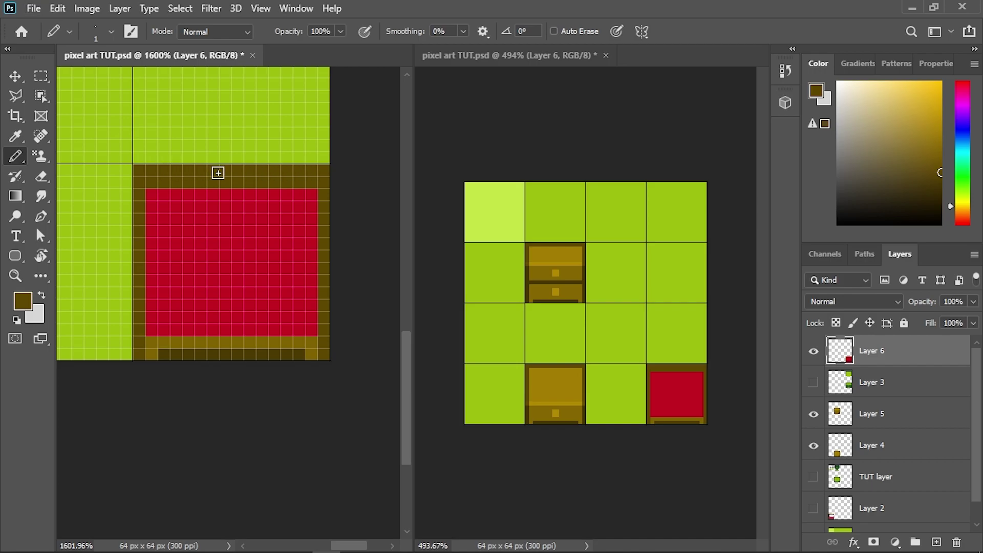
pyautogui.keyDown('alt'); pyautogui.click(319, 339); pyautogui.keyUp('alt')
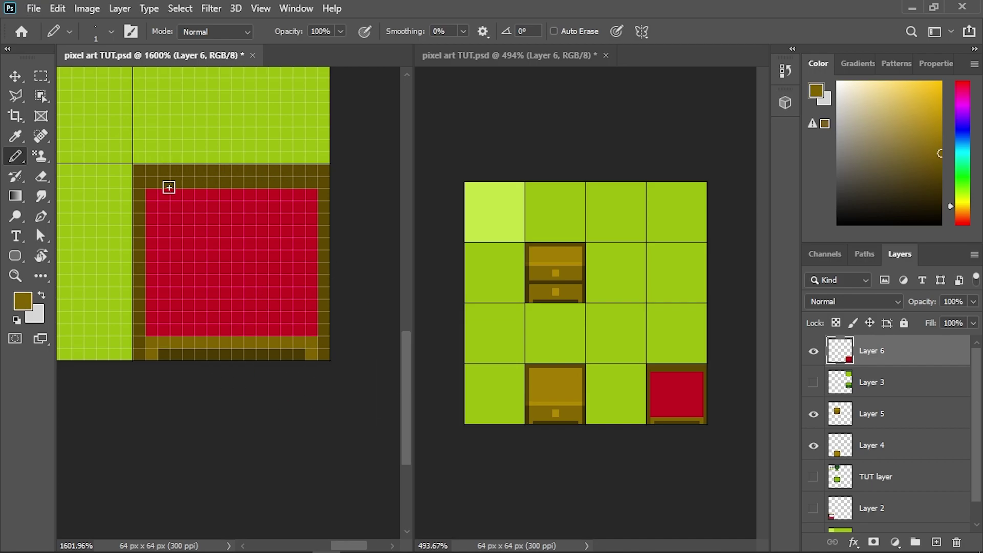
pyautogui.keyDown('shift'); pyautogui.click(310, 169); pyautogui.keyUp('shift')
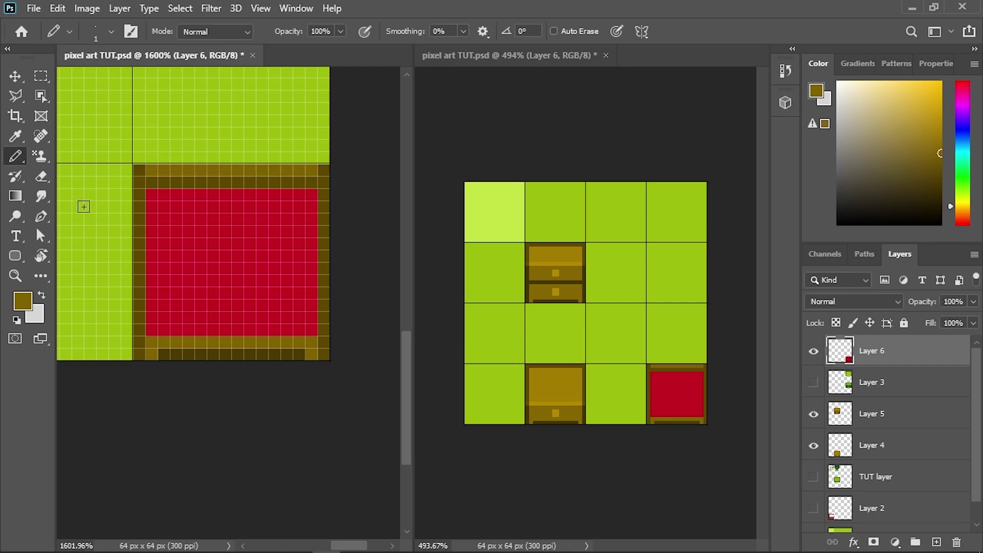
# Step: Compare with the brown cabinet, then darken the frame brown and paint single shadow pixels on the frame's outer columns beside the bottom strip
pyautogui.scroll(-1, 149, 233)
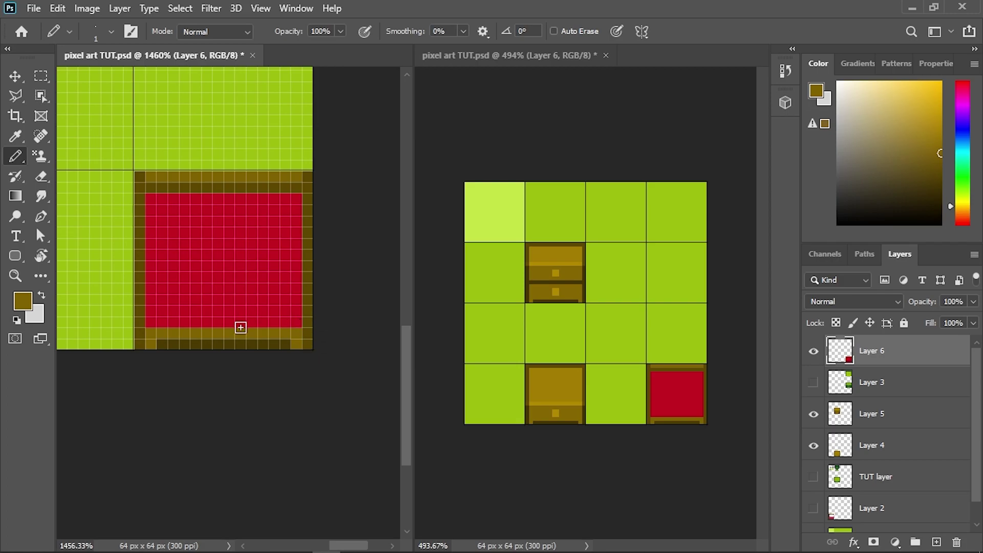
pyautogui.hscroll(-5, 224, 292)
pyautogui.hscroll(-2, 197, 316)
pyautogui.scroll(1, 192, 310)
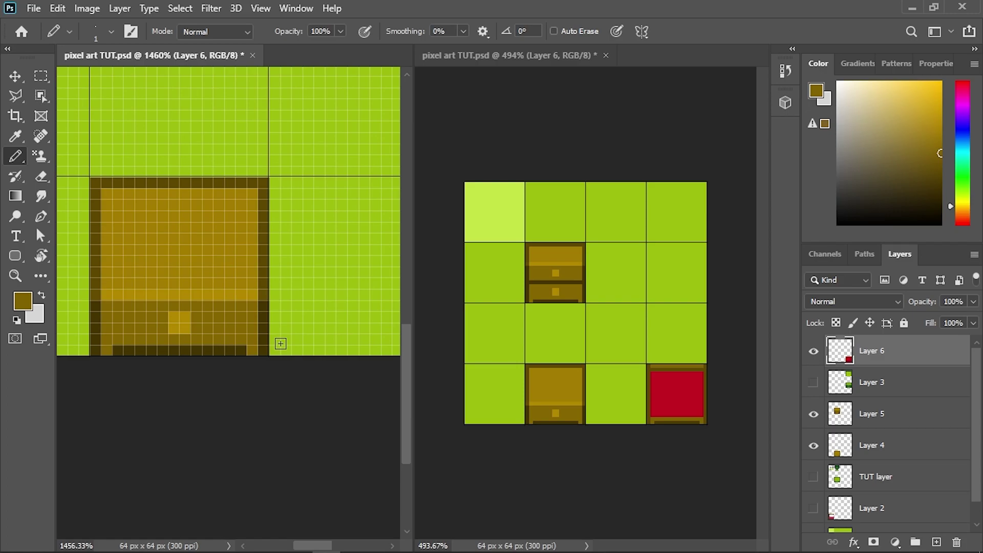
pyautogui.hscroll(10, 322, 307)
pyautogui.scroll(-1, 244, 313)
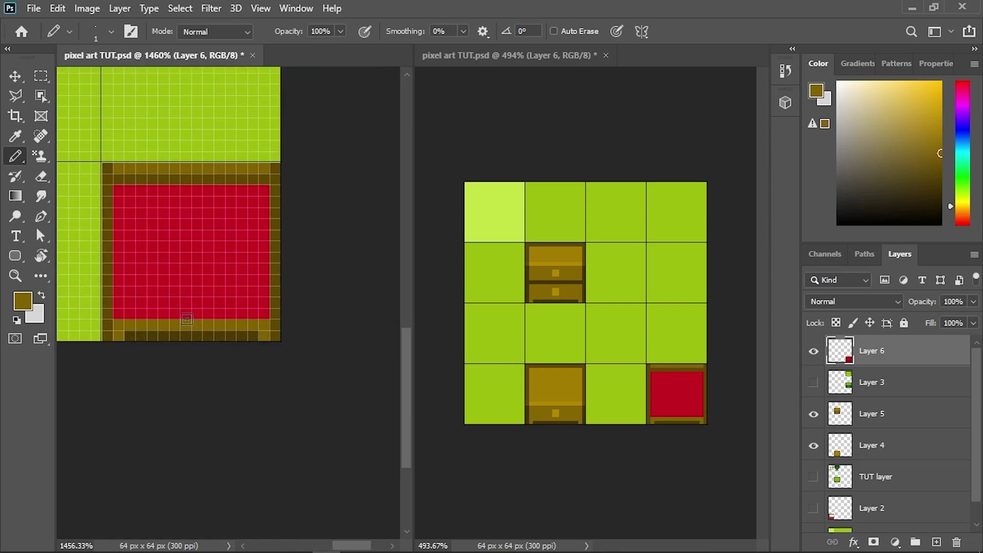
pyautogui.keyDown('alt'); pyautogui.click(278, 289); pyautogui.keyUp('alt')
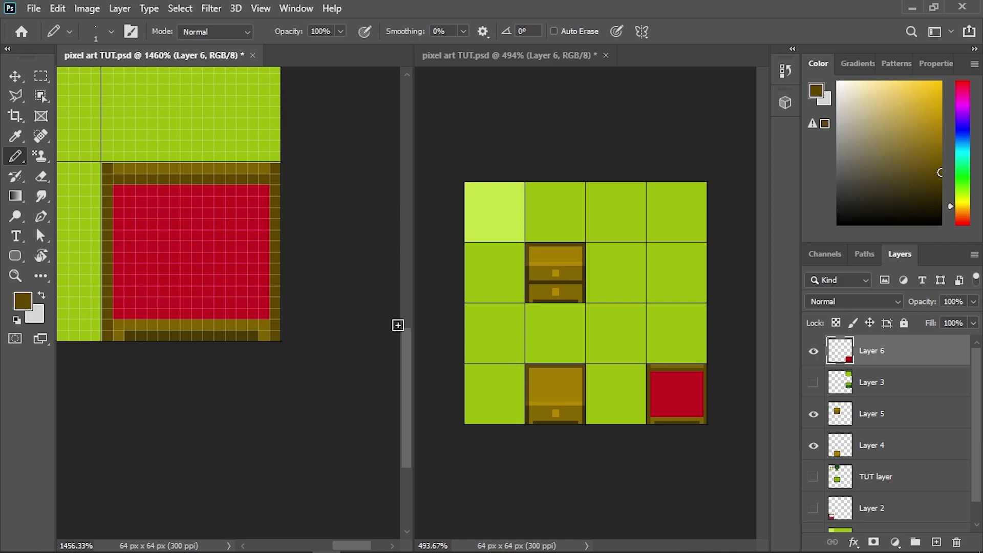
pyautogui.moveTo(938, 157); pyautogui.dragTo(939, 184)
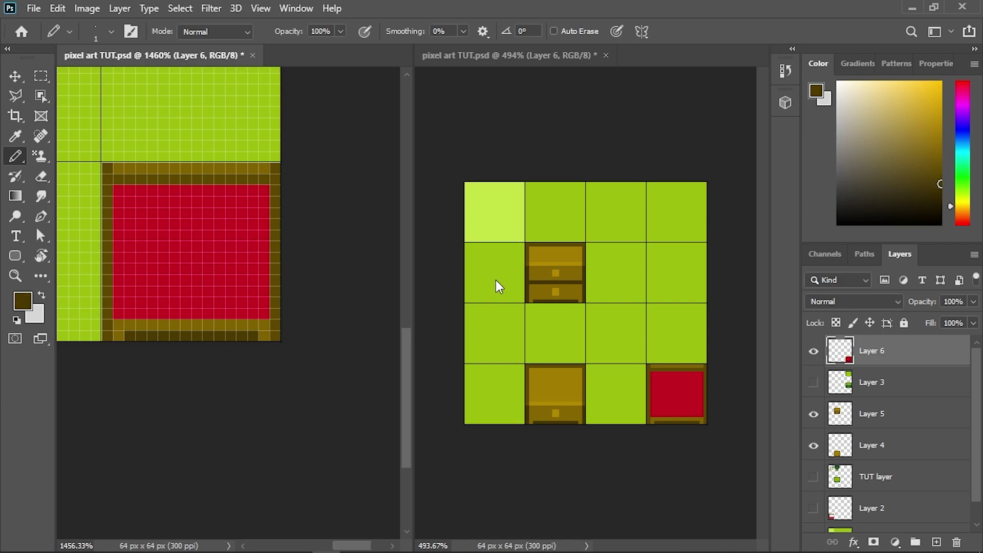
pyautogui.click(275, 329)
pyautogui.click(106, 326)
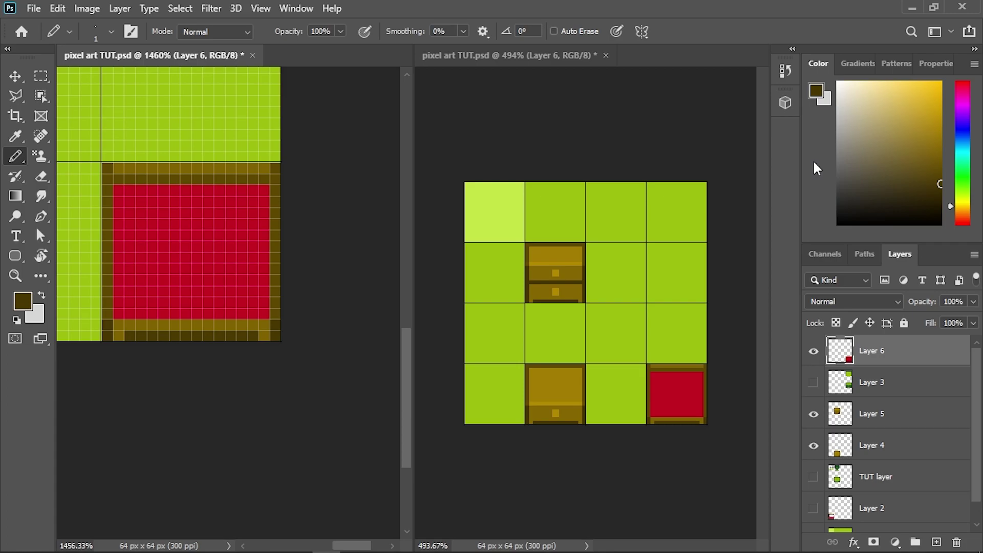
# Step: Paint a solid white pillow 12 by 5 px with notched corners at the top of the red surface
pyautogui.moveTo(841, 97); pyautogui.dragTo(834, 79)
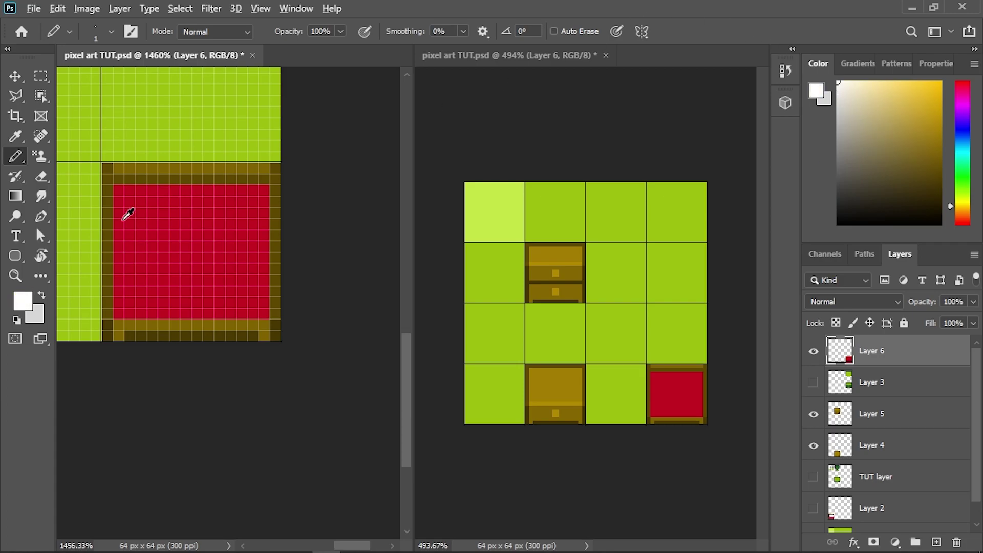
pyautogui.scroll(1, 123, 220)
pyautogui.click(144, 187)
pyautogui.click(130, 201)
pyautogui.moveTo(129, 203); pyautogui.dragTo(132, 226)
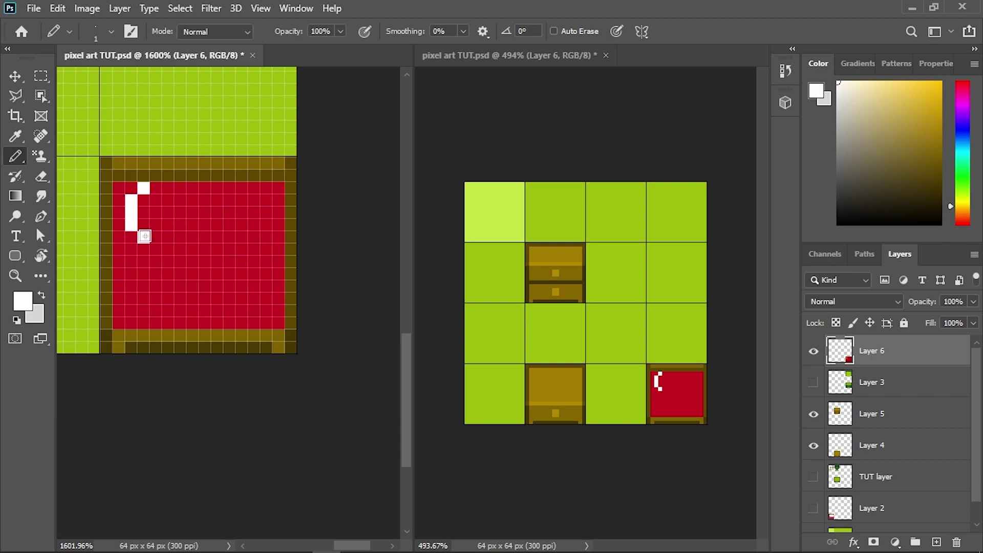
pyautogui.keyDown('shift'); pyautogui.click(255, 237); pyautogui.keyUp('shift')
pyautogui.moveTo(270, 221); pyautogui.dragTo(255, 189)
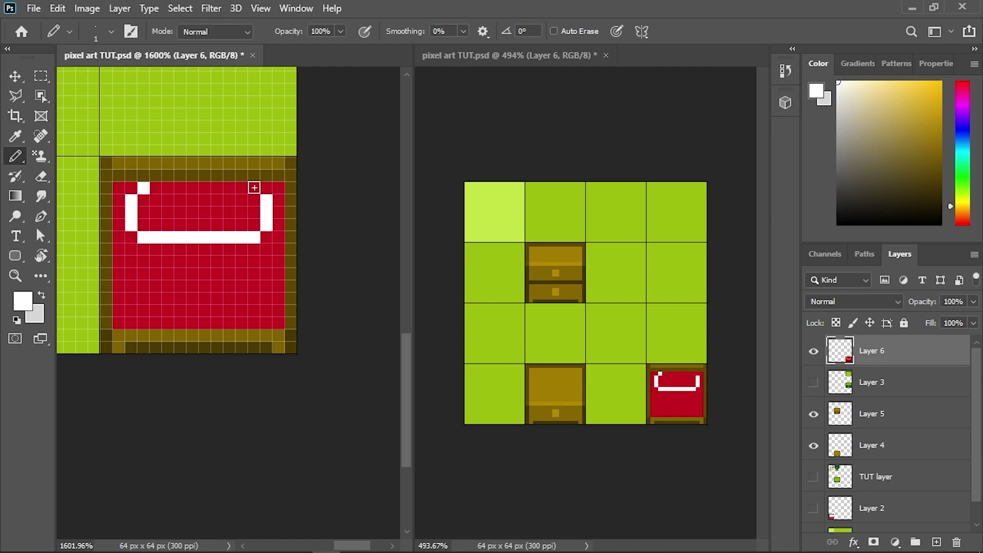
pyautogui.keyDown('shift'); pyautogui.click(147, 188); pyautogui.keyUp('shift')
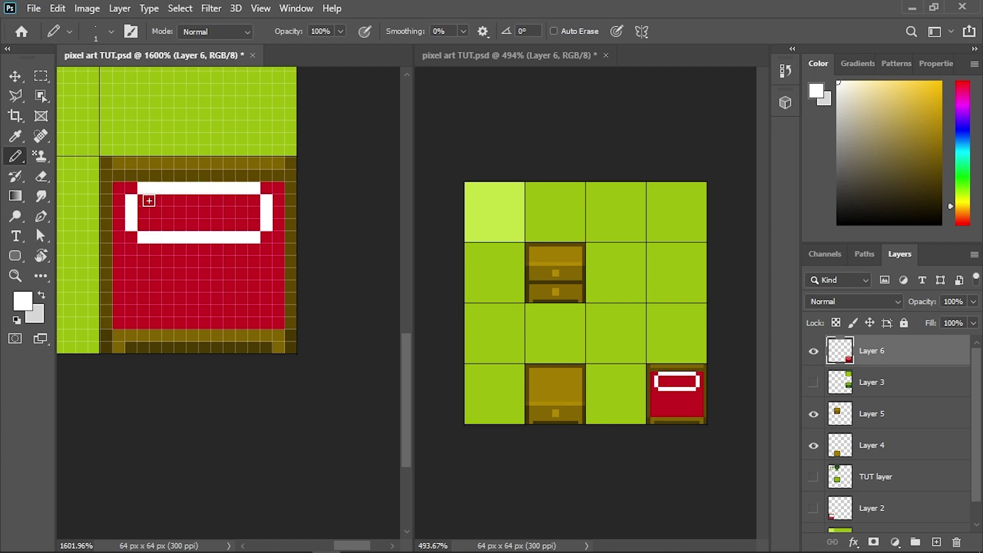
pyautogui.moveTo(145, 204)
pyautogui.mouseDown()
pyautogui.moveTo(251, 224)
pyautogui.moveTo(250, 198)
pyautogui.moveTo(152, 195)
pyautogui.moveTo(155, 204)
pyautogui.moveTo(211, 202)
pyautogui.moveTo(167, 213)
pyautogui.moveTo(247, 214)
pyautogui.moveTo(192, 210)
pyautogui.mouseUp()
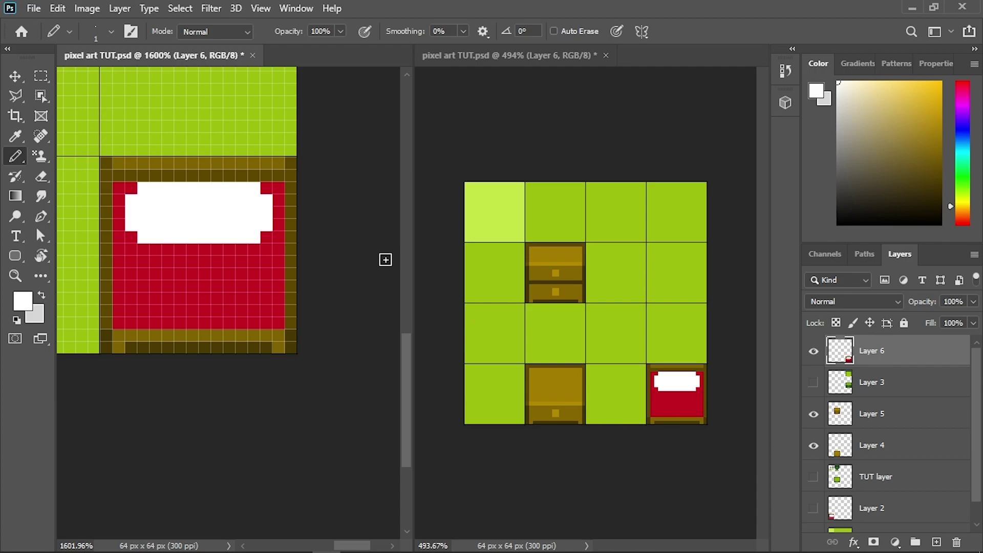
# Step: Paint a light grey shadow row under the pillow, with one grey pixel in each lower side corner
pyautogui.keyDown('alt'); pyautogui.click(237, 221); pyautogui.keyUp('alt')
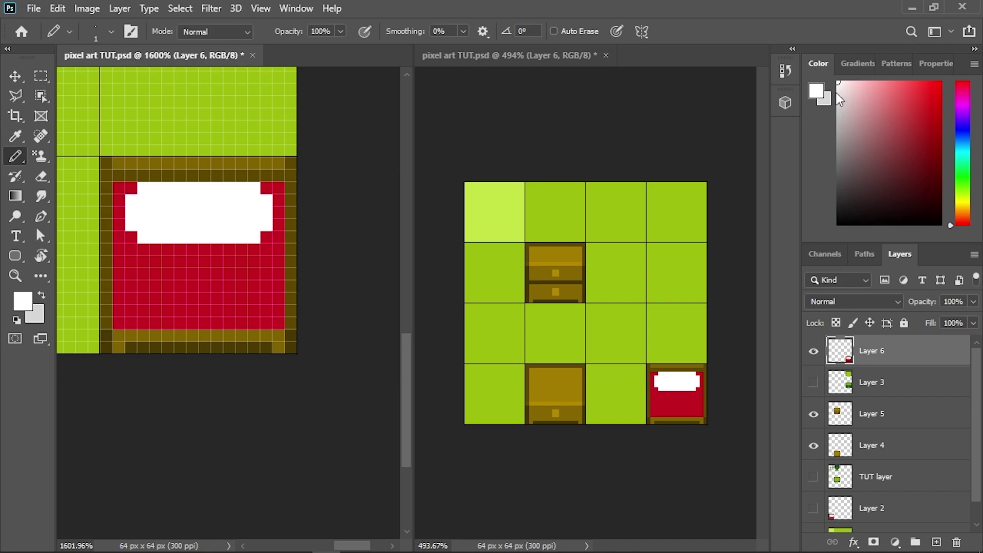
pyautogui.moveTo(838, 84); pyautogui.dragTo(832, 100)
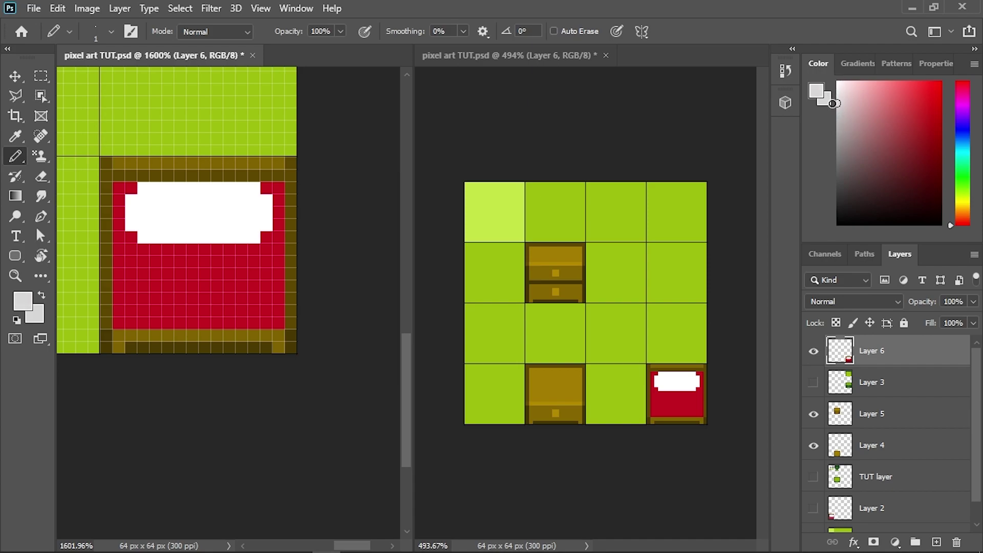
pyautogui.click(266, 237)
pyautogui.keyDown('shift'); pyautogui.click(141, 241); pyautogui.keyUp('shift')
pyautogui.click(131, 236)
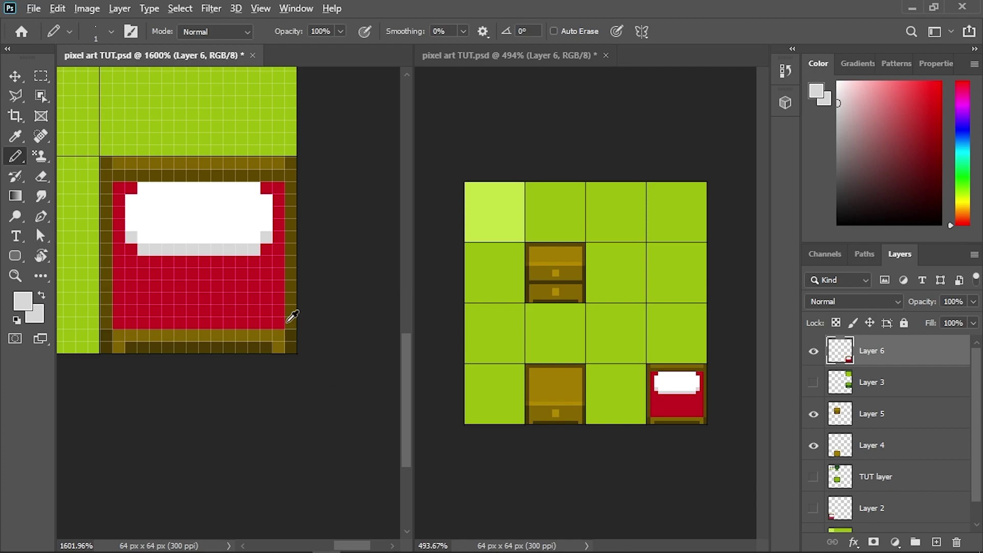
# Step: Try thickening the pillow's light grey shadow by a second row, and undo those strokes
pyautogui.scroll(-5, 204, 244)
pyautogui.moveTo(252, 262); pyautogui.dragTo(399, 269)
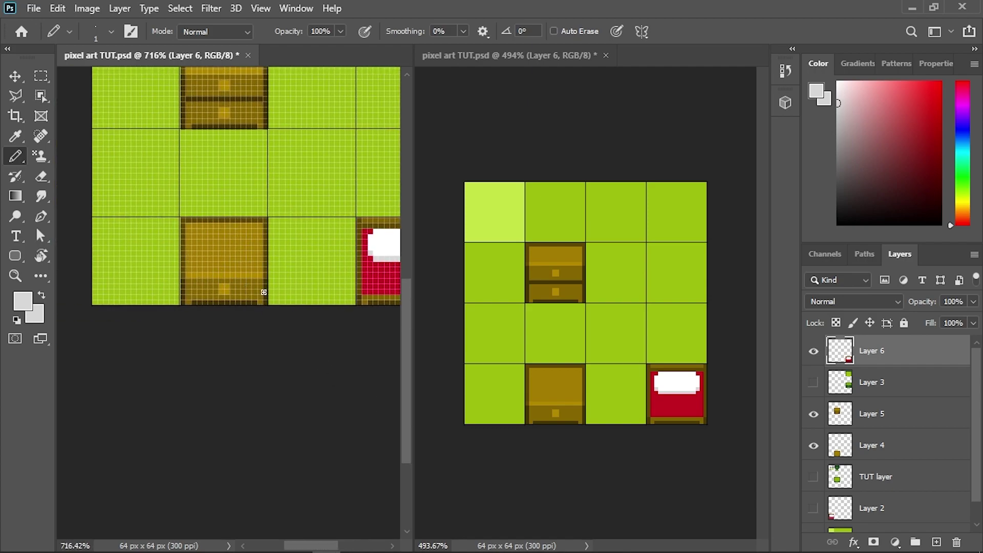
pyautogui.moveTo(313, 257); pyautogui.dragTo(212, 260)
pyautogui.scroll(6, 322, 250)
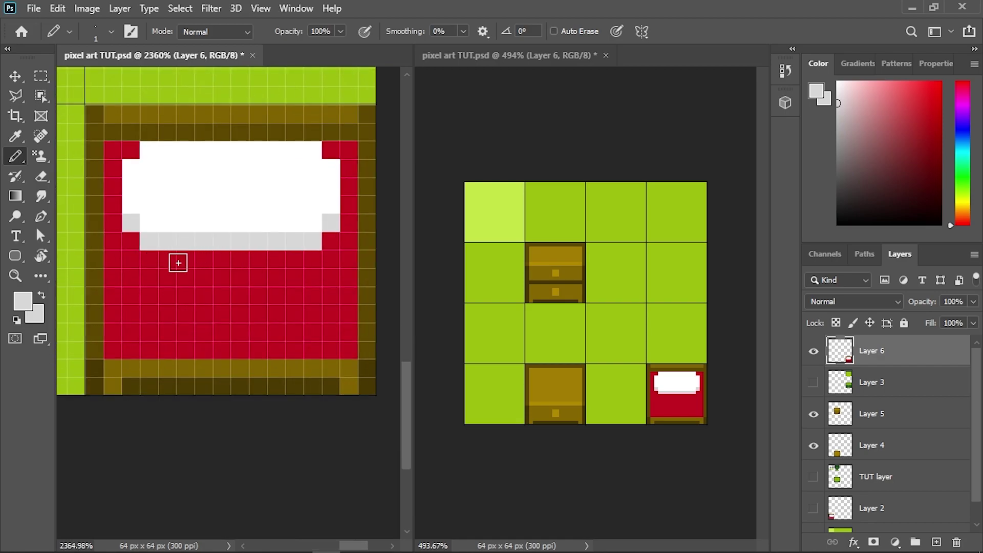
pyautogui.click(329, 241)
pyautogui.moveTo(317, 258)
pyautogui.mouseDown()
pyautogui.moveTo(227, 265)
pyautogui.moveTo(162, 258)
pyautogui.mouseUp()
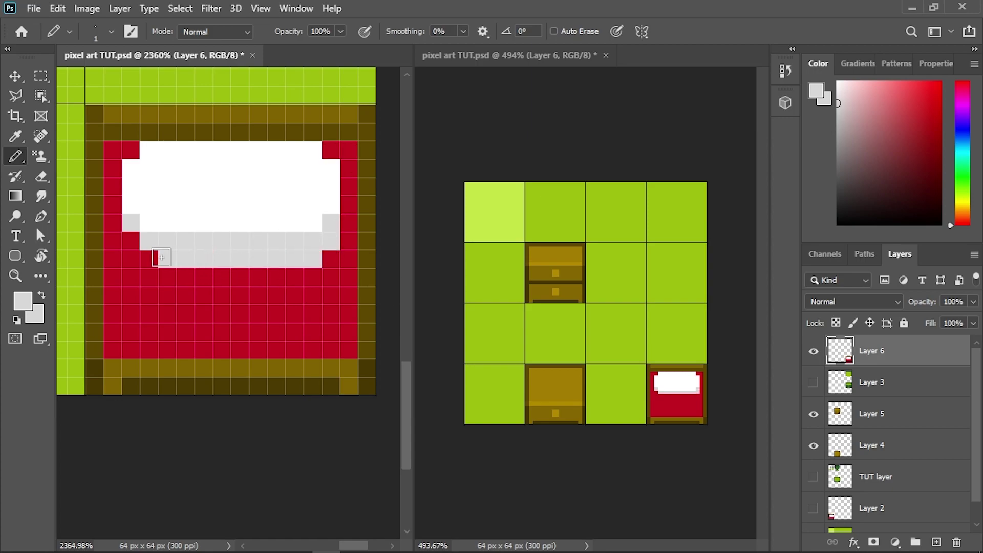
pyautogui.click(130, 241)
pyautogui.click(147, 258)
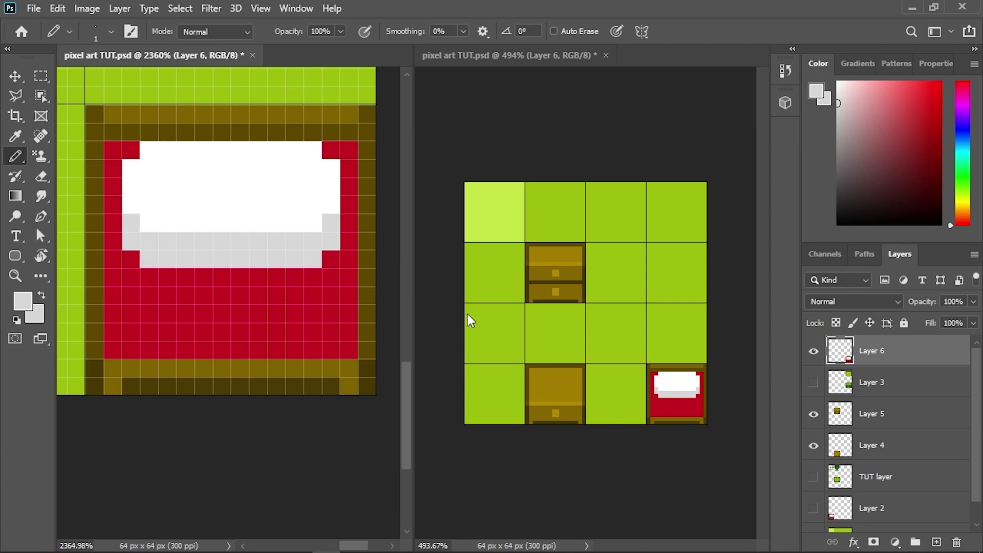
pyautogui.hotkey('ctrl', 'z')
pyautogui.hotkey('ctrl', 'z')
pyautogui.hotkey('ctrl', 'z')
pyautogui.hotkey('ctrl', 'z')
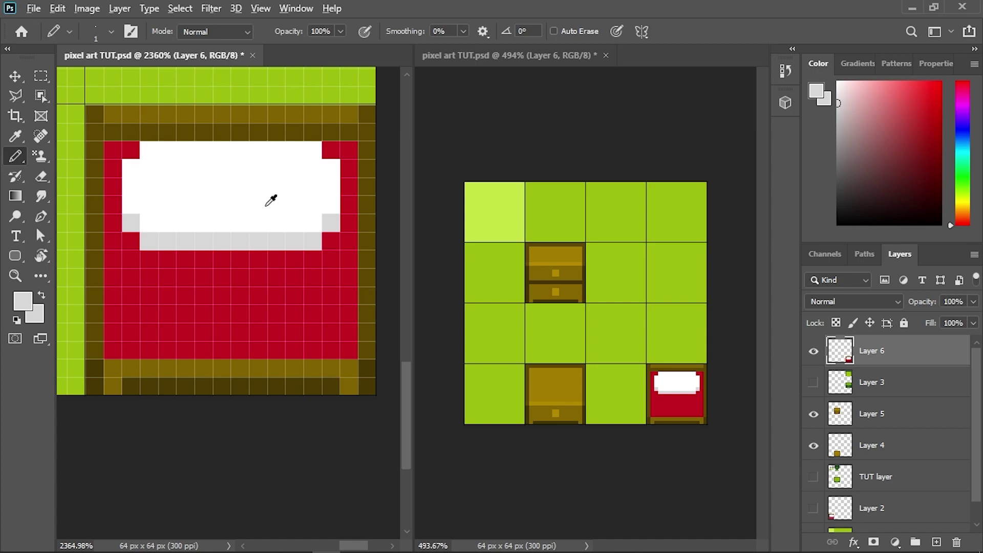
# Step: Paint a light grey crease on the pillow as a horizontal line with diagonal pixels at both ends
pyautogui.click(294, 168)
pyautogui.click(286, 198)
pyautogui.moveTo(275, 188); pyautogui.dragTo(198, 187)
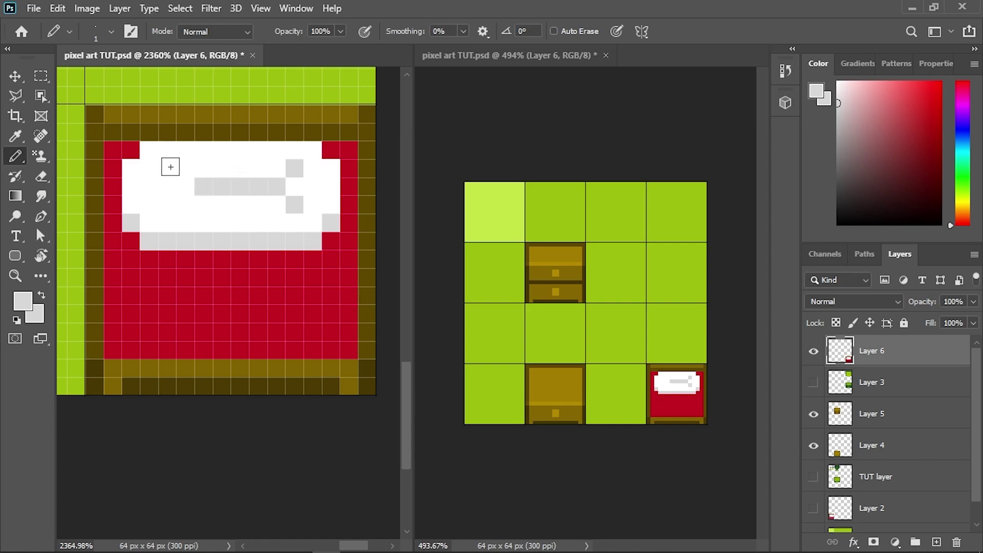
pyautogui.click(185, 168)
pyautogui.click(189, 200)
pyautogui.click(277, 168)
pyautogui.click(273, 206)
# Step: Repaint the surplus grey pixels at the crease's right end in the pillow's white so that both ends match
pyautogui.press('e')
pyautogui.click(291, 209)
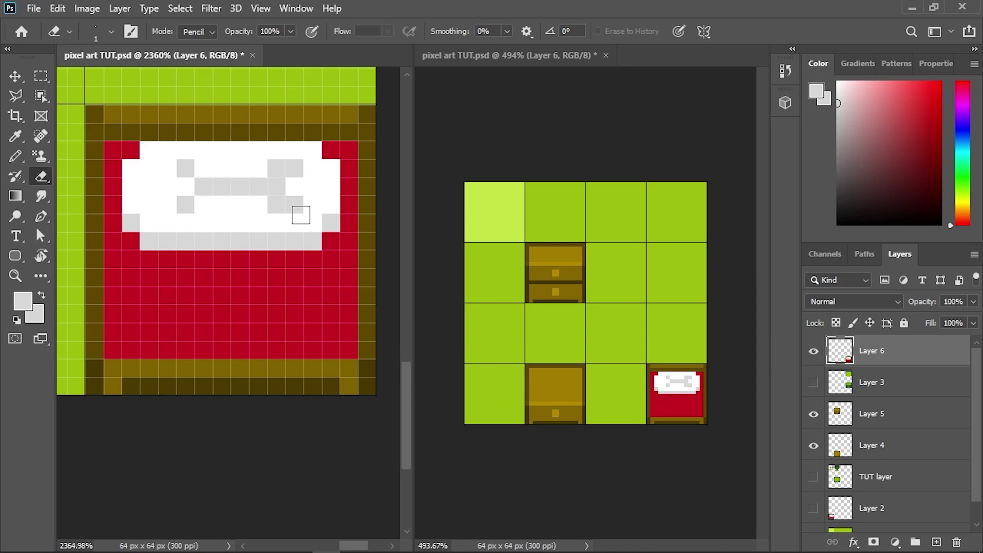
pyautogui.press('b')
pyautogui.keyDown('alt'); pyautogui.click(322, 197); pyautogui.keyUp('alt')
pyautogui.click(295, 204)
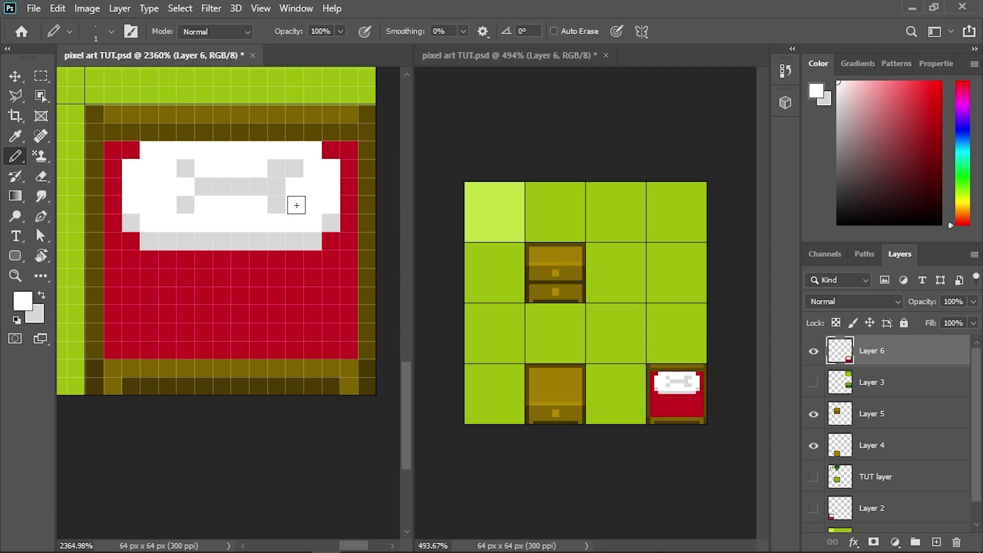
pyautogui.click(295, 169)
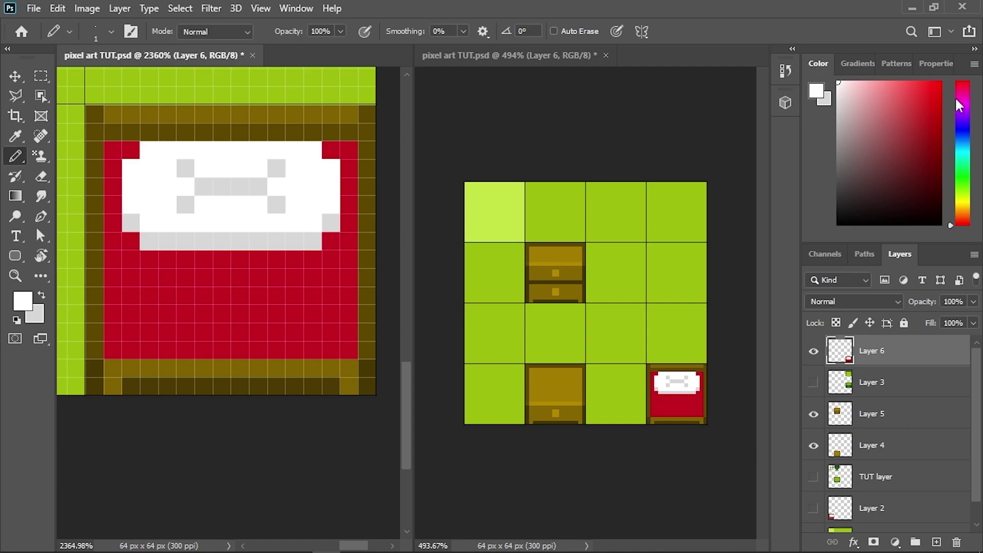
# Step: Fill the blanket area below the pillow with a brighter red, undoing the first test stroke
pyautogui.moveTo(960, 120); pyautogui.dragTo(963, 71)
pyautogui.moveTo(934, 107); pyautogui.dragTo(933, 113)
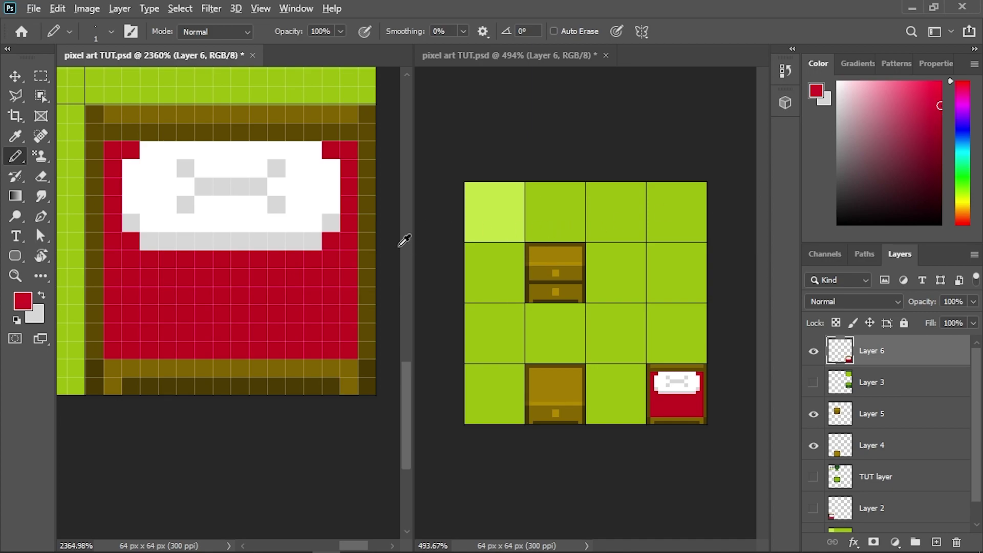
pyautogui.click(940, 107)
pyautogui.moveTo(114, 259); pyautogui.dragTo(182, 255)
pyautogui.hotkey('ctrl', 'z')
pyautogui.click(940, 93)
pyautogui.click(112, 259)
pyautogui.keyDown('shift'); pyautogui.click(351, 261); pyautogui.keyUp('shift')
pyautogui.keyDown('shift'); pyautogui.click(349, 349); pyautogui.keyUp('shift')
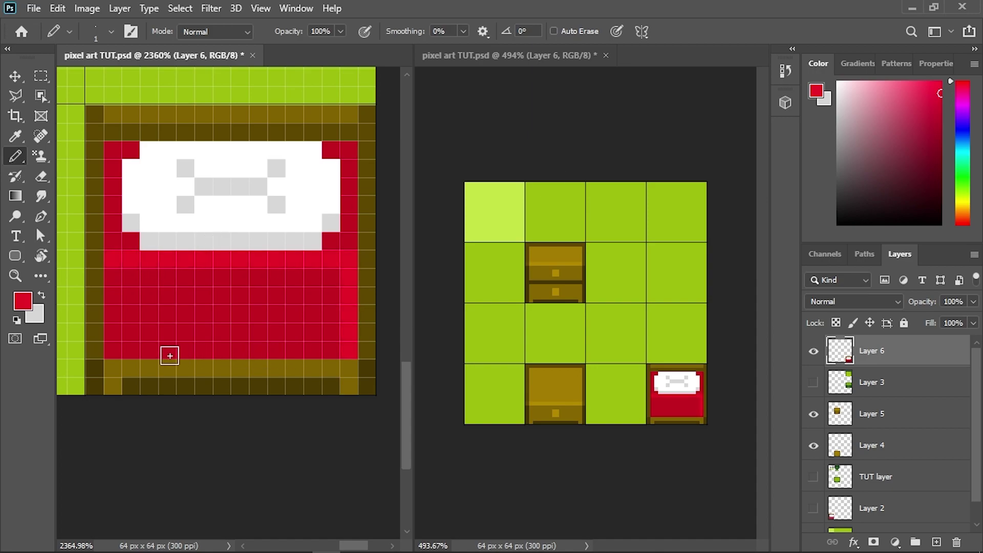
pyautogui.keyDown('shift'); pyautogui.click(123, 349); pyautogui.keyUp('shift')
pyautogui.moveTo(119, 275)
pyautogui.mouseDown()
pyautogui.moveTo(318, 277)
pyautogui.moveTo(333, 286)
pyautogui.moveTo(99, 305)
pyautogui.moveTo(169, 322)
pyautogui.moveTo(128, 280)
pyautogui.moveTo(299, 287)
pyautogui.moveTo(328, 275)
pyautogui.moveTo(326, 334)
pyautogui.moveTo(133, 321)
pyautogui.moveTo(137, 297)
pyautogui.moveTo(298, 290)
pyautogui.moveTo(331, 305)
pyautogui.moveTo(152, 307)
pyautogui.mouseUp()
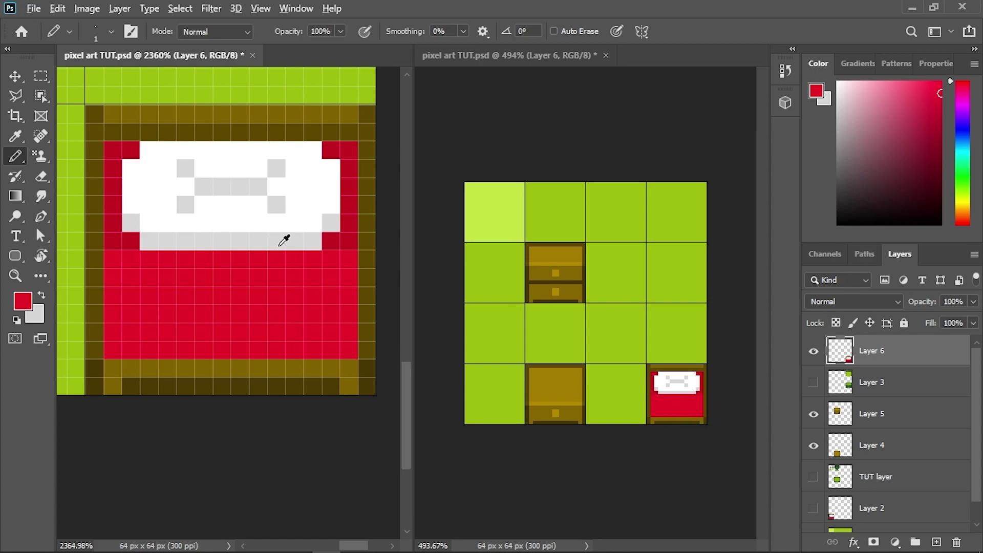
# Step: Fill the blanket with a darker shade of the red beside the pillow, restoring the frame's brown where the stroke strays
pyautogui.keyDown('alt'); pyautogui.click(349, 237); pyautogui.keyUp('alt')
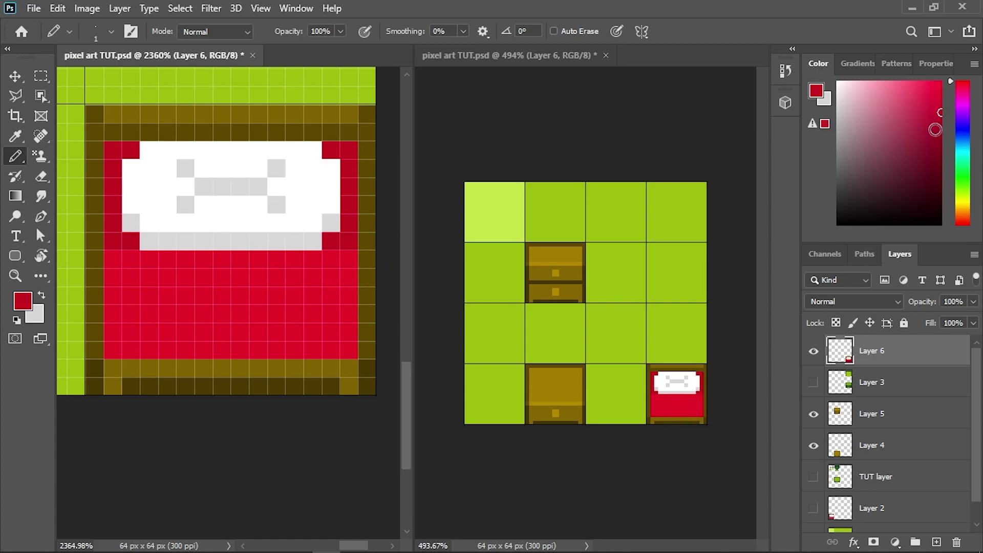
pyautogui.click(349, 261)
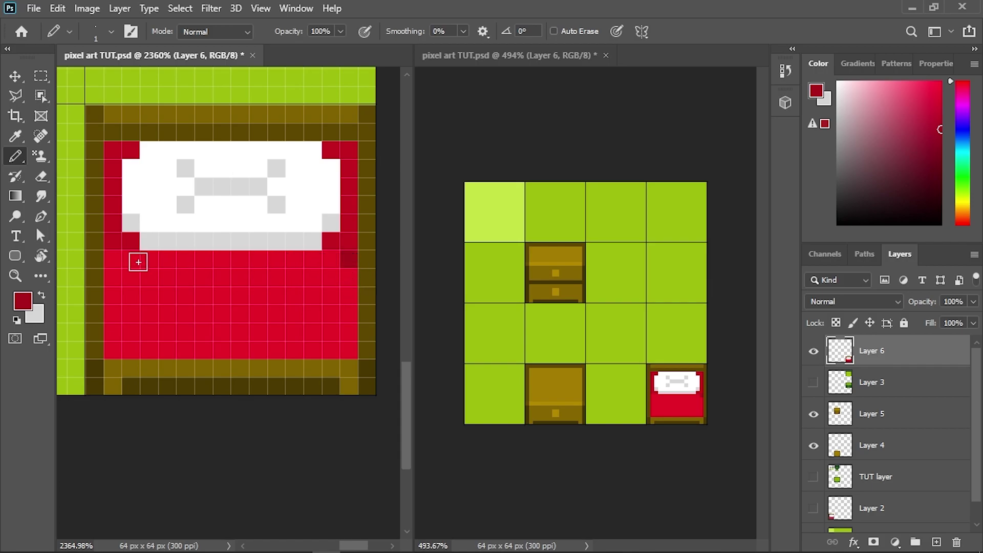
pyautogui.keyDown('shift'); pyautogui.click(118, 261); pyautogui.keyUp('shift')
pyautogui.keyDown('shift'); pyautogui.click(113, 350); pyautogui.keyUp('shift')
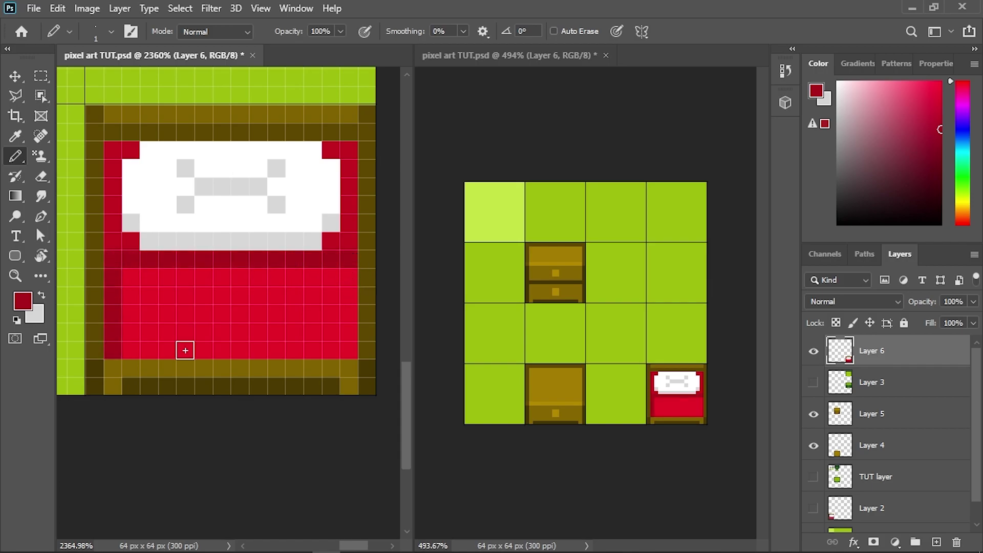
pyautogui.keyDown('shift'); pyautogui.click(346, 350); pyautogui.keyUp('shift')
pyautogui.moveTo(347, 277)
pyautogui.mouseDown()
pyautogui.moveTo(127, 276)
pyautogui.moveTo(189, 298)
pyautogui.moveTo(330, 304)
pyautogui.moveTo(308, 316)
pyautogui.moveTo(162, 313)
pyautogui.moveTo(132, 319)
pyautogui.moveTo(135, 334)
pyautogui.moveTo(358, 332)
pyautogui.mouseUp()
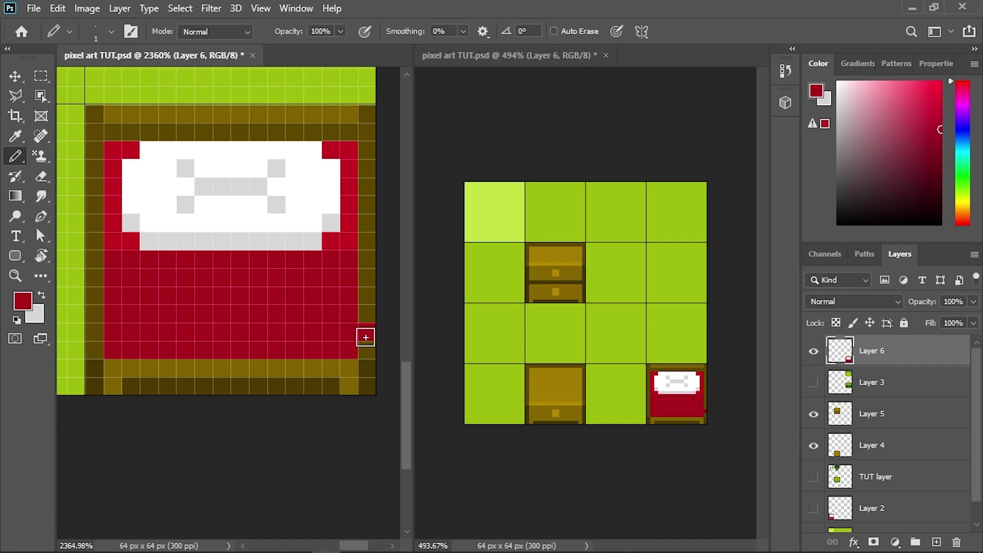
pyautogui.keyDown('alt'); pyautogui.click(375, 342); pyautogui.keyUp('alt')
pyautogui.keyDown('alt'); pyautogui.click(375, 343); pyautogui.keyUp('alt')
pyautogui.click(367, 330)
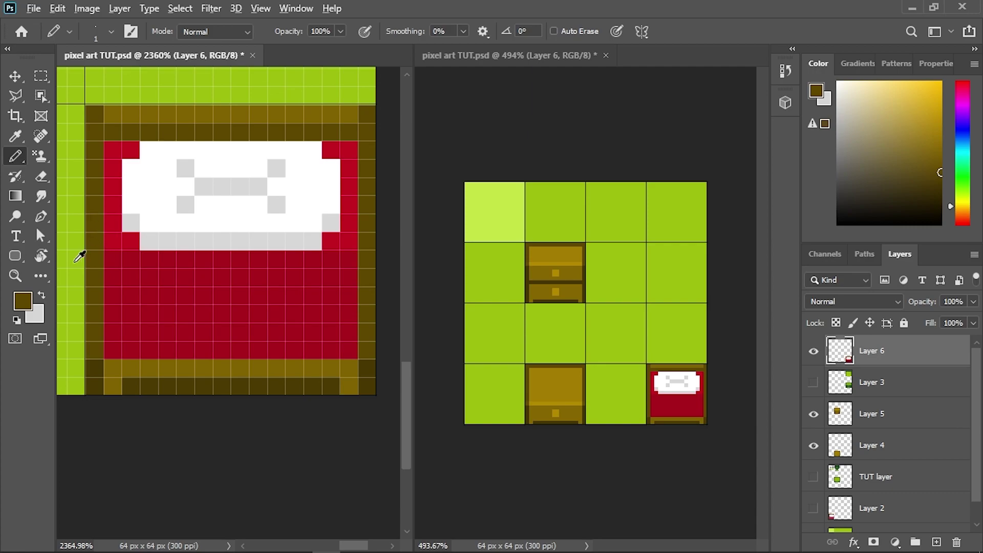
# Step: Shade the blanket's two side columns in a darker red, and mix a slightly darker shade of the red beside the pillow
pyautogui.keyDown('alt'); pyautogui.click(135, 302); pyautogui.keyUp('alt')
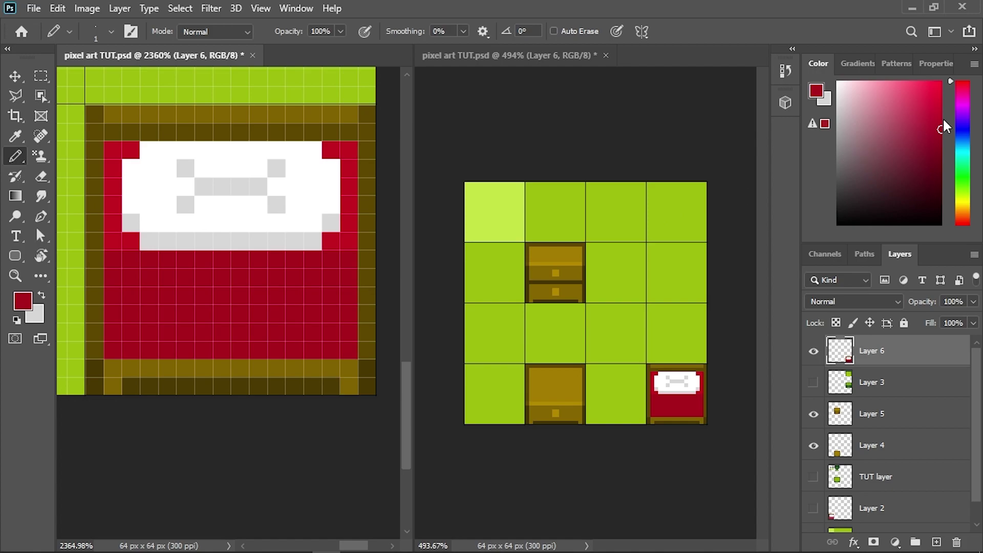
pyautogui.click(939, 136)
pyautogui.click(352, 256)
pyautogui.moveTo(119, 258); pyautogui.dragTo(110, 355)
pyautogui.keyDown('alt'); pyautogui.click(125, 219); pyautogui.keyUp('alt')
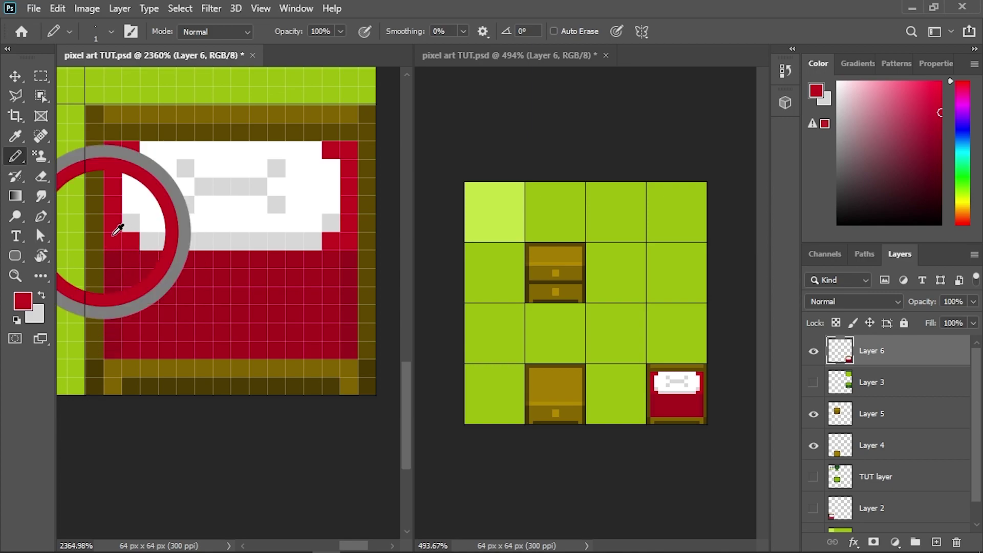
pyautogui.moveTo(936, 115); pyautogui.dragTo(940, 120)
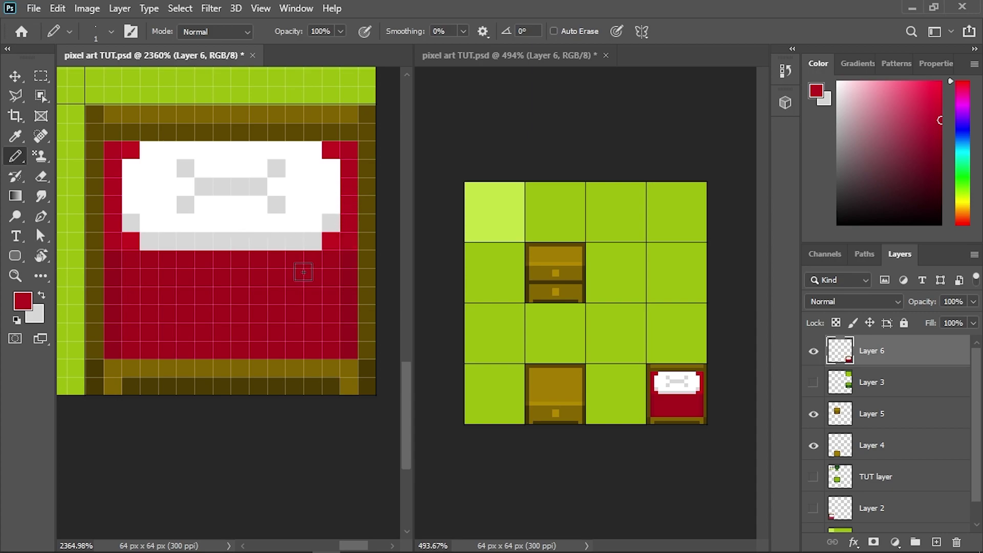
# Step: Darken the red sampled from the blanket and paint the blanket's lowest row with it
pyautogui.scroll(3, 682, 420)
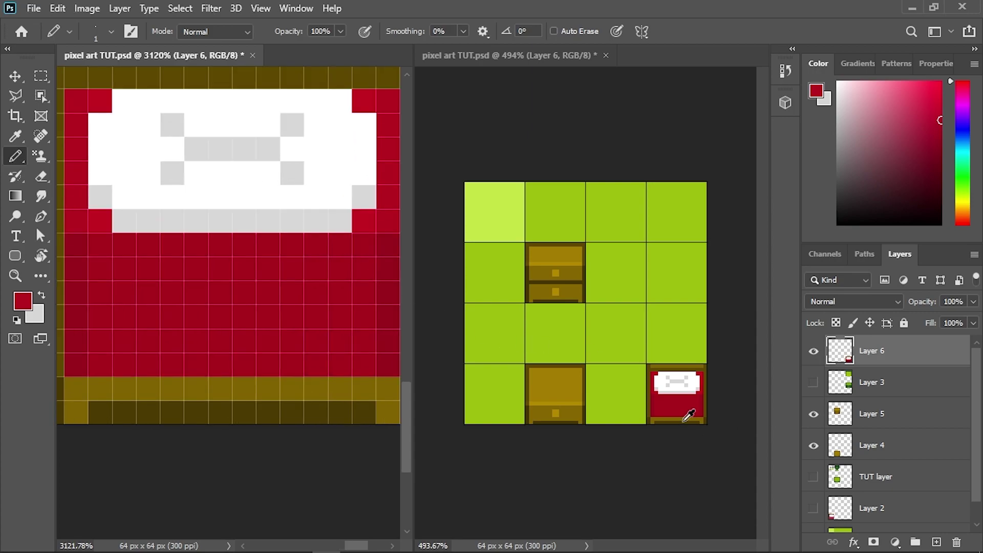
pyautogui.scroll(-1, 676, 426)
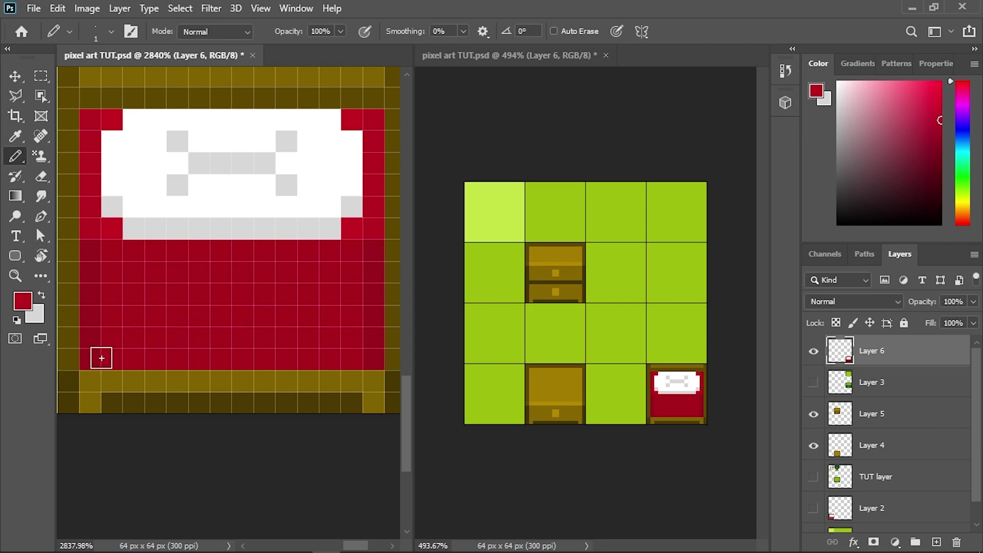
pyautogui.keyDown('alt'); pyautogui.click(337, 359); pyautogui.keyUp('alt')
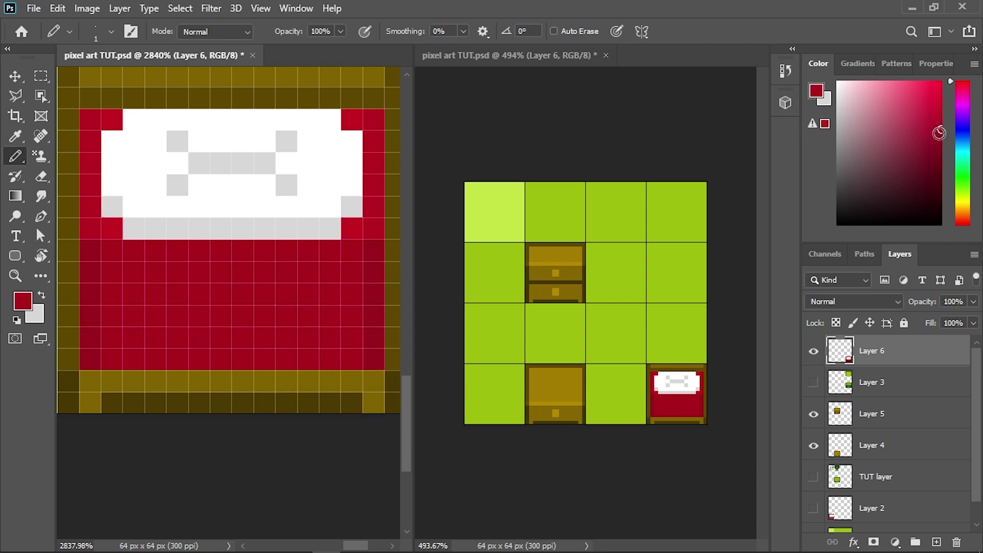
pyautogui.moveTo(941, 134); pyautogui.dragTo(940, 145)
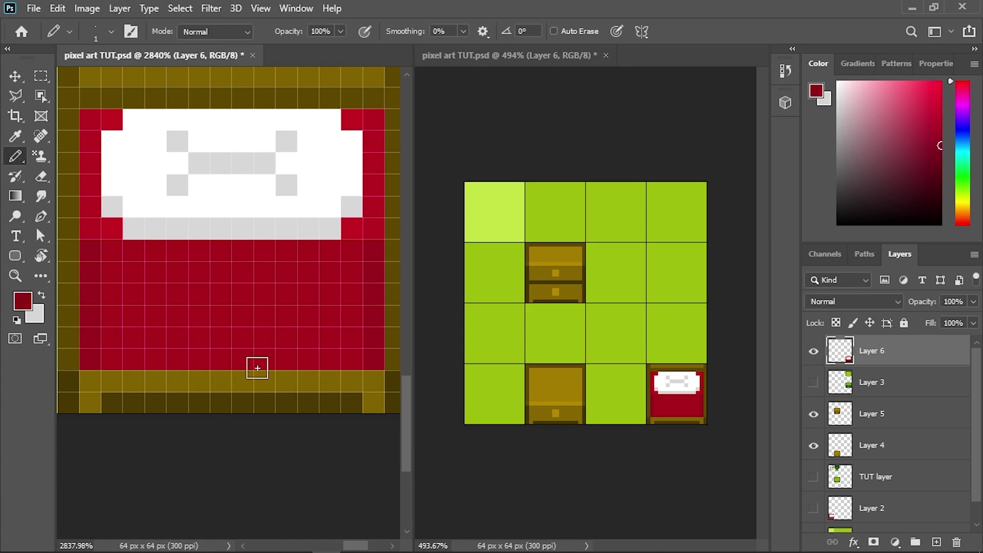
pyautogui.moveTo(352, 357); pyautogui.dragTo(99, 361)
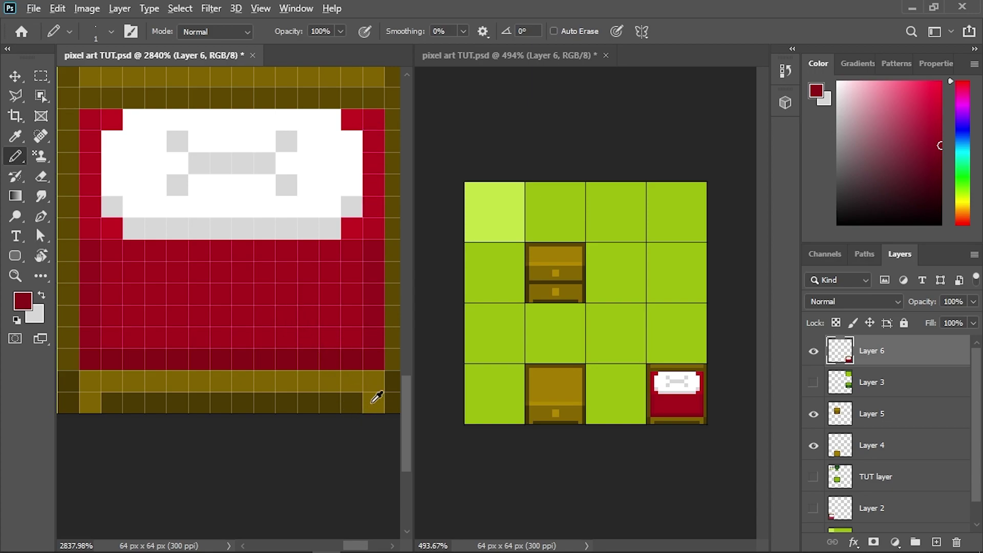
# Step: Repaint the bed's footboard strip and its two feet in the darker brown sampled from the side of the frame
pyautogui.keyDown('alt'); pyautogui.click(351, 400); pyautogui.keyUp('alt')
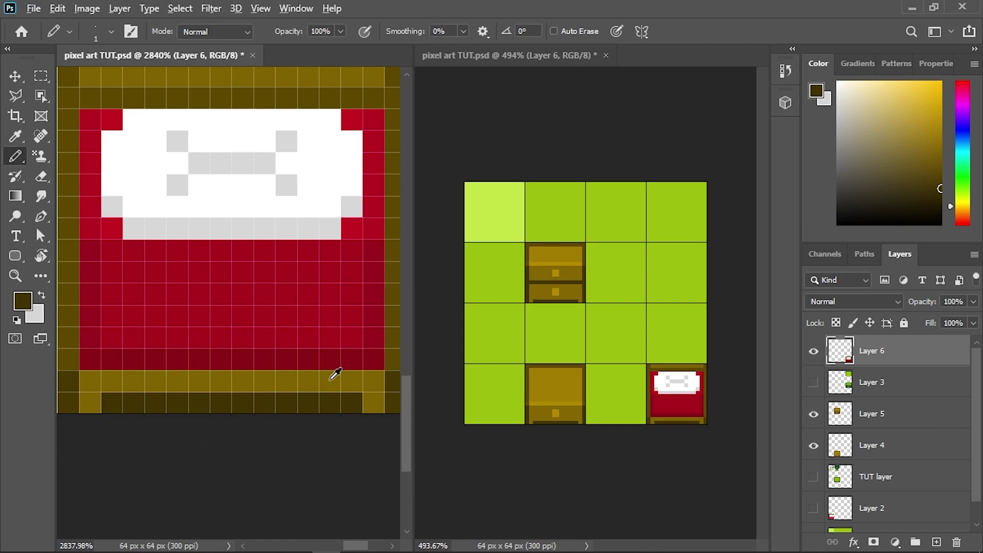
pyautogui.keyDown('alt'); pyautogui.click(353, 388); pyautogui.keyUp('alt')
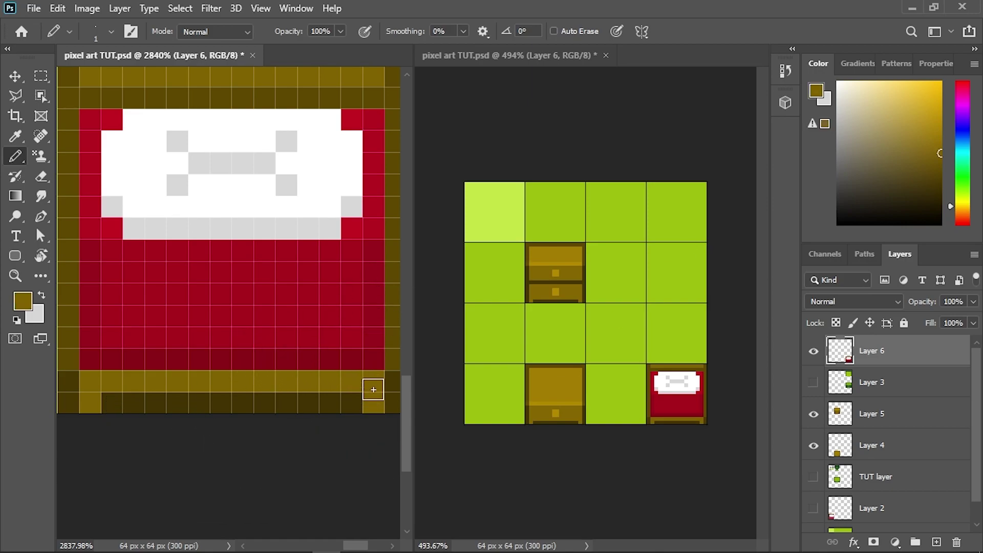
pyautogui.keyDown('alt'); pyautogui.click(72, 324); pyautogui.keyUp('alt')
pyautogui.moveTo(90, 399)
pyautogui.mouseDown()
pyautogui.moveTo(87, 386)
pyautogui.moveTo(143, 379)
pyautogui.moveTo(361, 378)
pyautogui.moveTo(373, 395)
pyautogui.mouseUp()
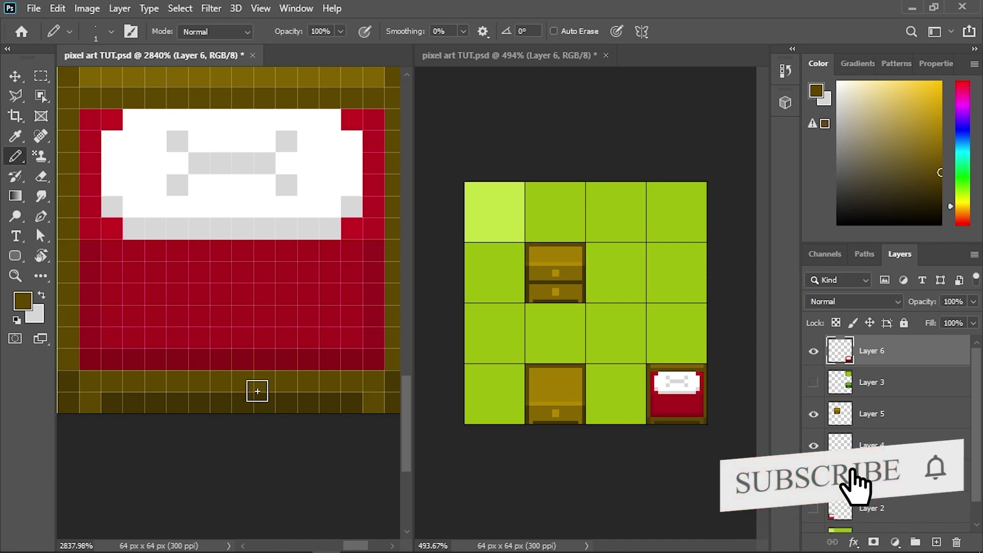
pyautogui.scroll(-1, 348, 367)
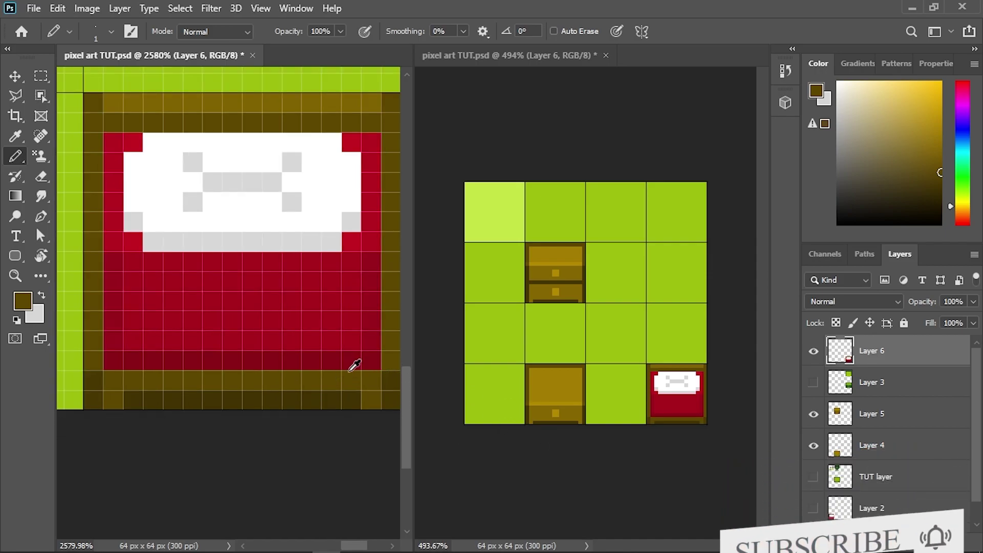
pyautogui.scroll(1, 351, 404)
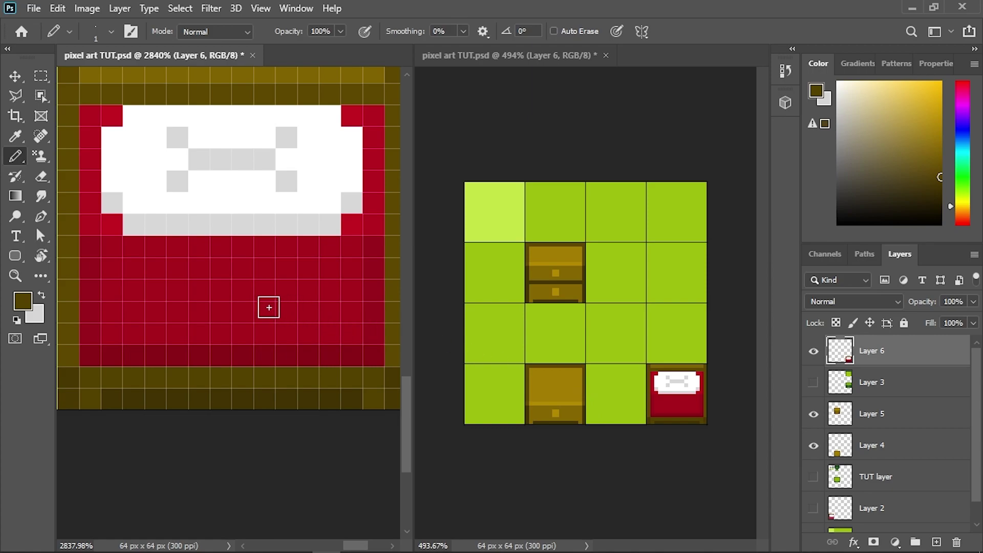
pyautogui.scroll(-1, 266, 293)
pyautogui.scroll(-2, 266, 294)
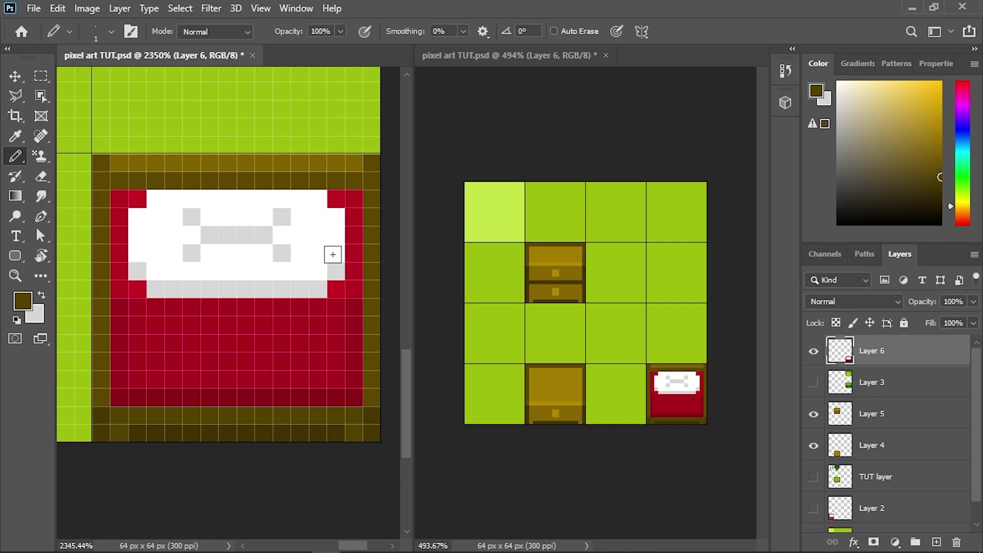
# Step: Try shading the pixels around the pillow's two lower corners with a lighter tint of the pillow's grey, undoing the stray stroke
pyautogui.keyDown('alt'); pyautogui.click(162, 286); pyautogui.keyUp('alt')
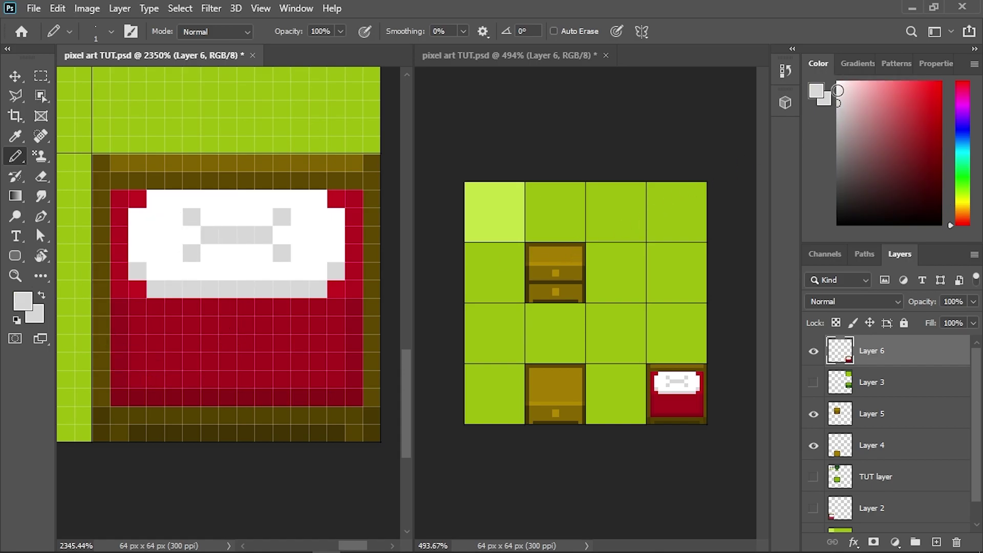
pyautogui.click(838, 93)
pyautogui.click(336, 253)
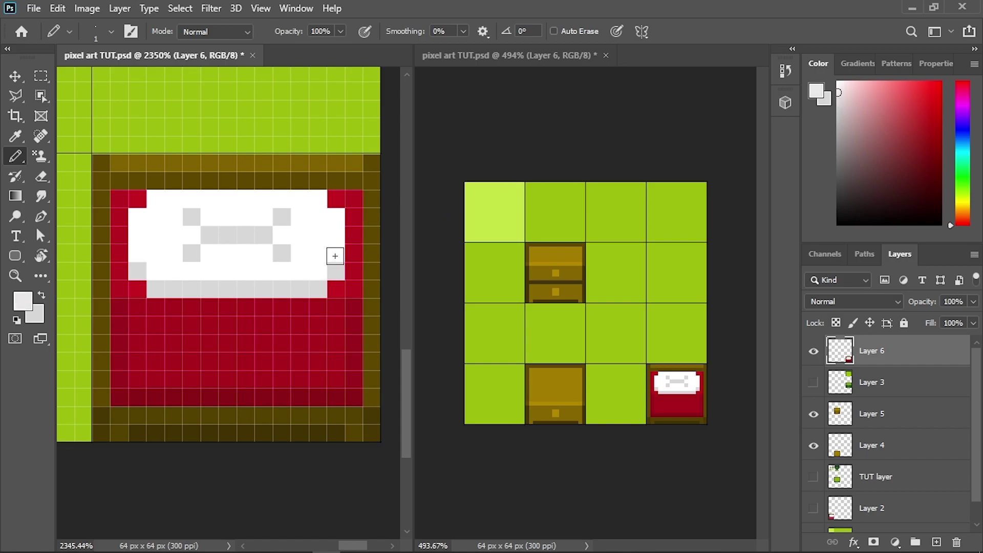
pyautogui.click(322, 270)
pyautogui.moveTo(168, 274); pyautogui.dragTo(154, 263)
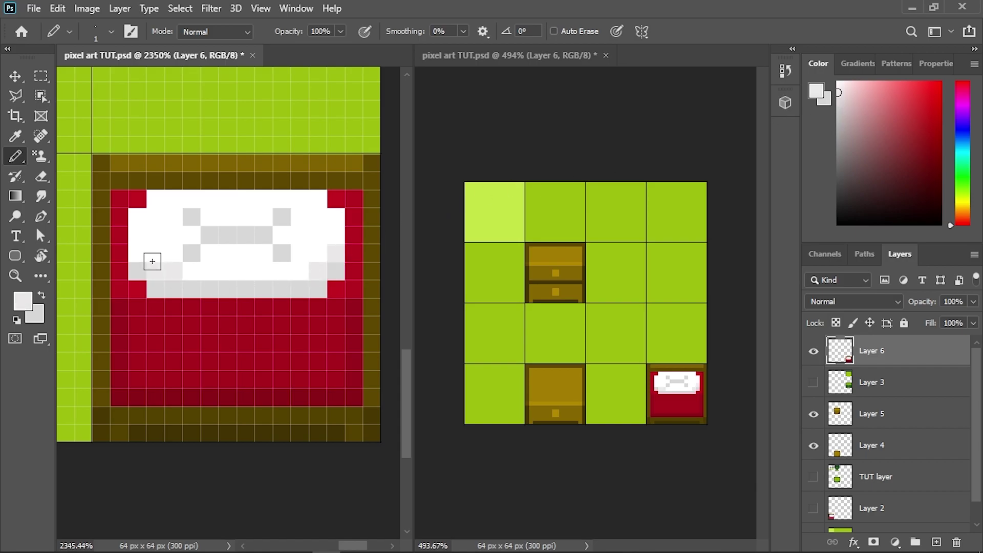
pyautogui.hotkey('ctrl', 'z')
pyautogui.click(156, 269)
pyautogui.click(139, 255)
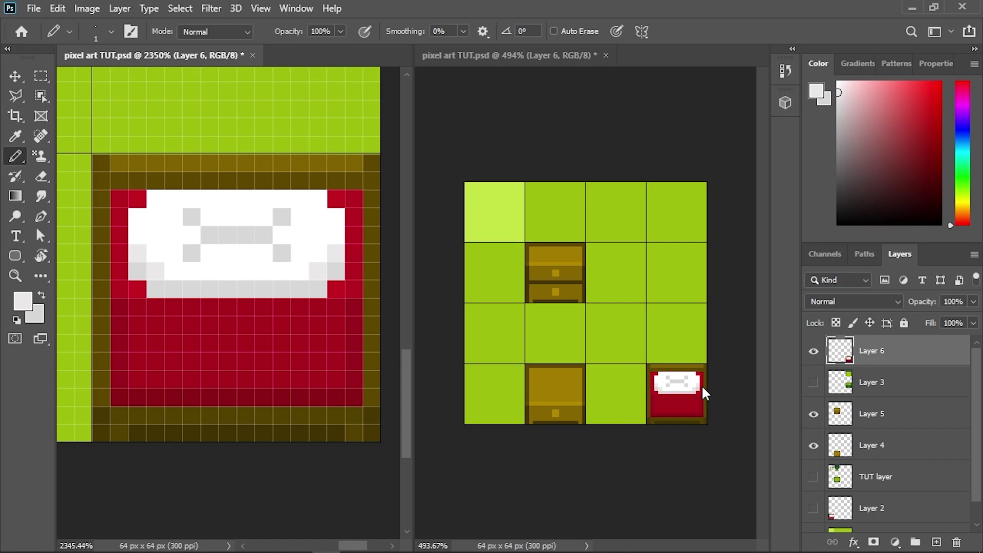
# Step: Undo the last grey pixels and repaint the transitions at the pillow's lower corners in a paler, nearly white grey
pyautogui.hotkey('ctrl', 'z')
pyautogui.hotkey('ctrl', 'z')
pyautogui.click(336, 249)
pyautogui.click(155, 269)
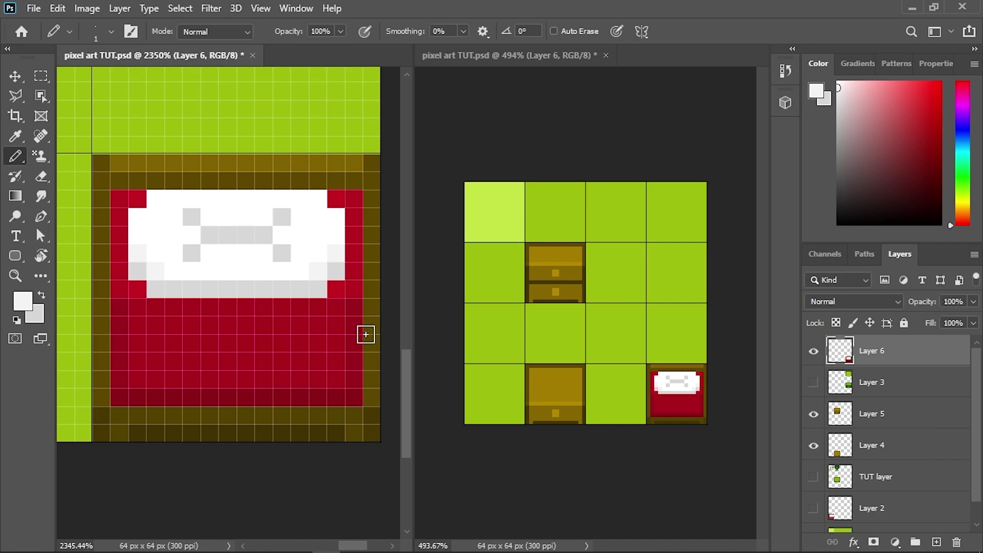
# Step: Examine the bed alongside the wooden drawer tiles across the whole tile sheet
pyautogui.scroll(-3, 258, 275)
pyautogui.scroll(-2, 248, 276)
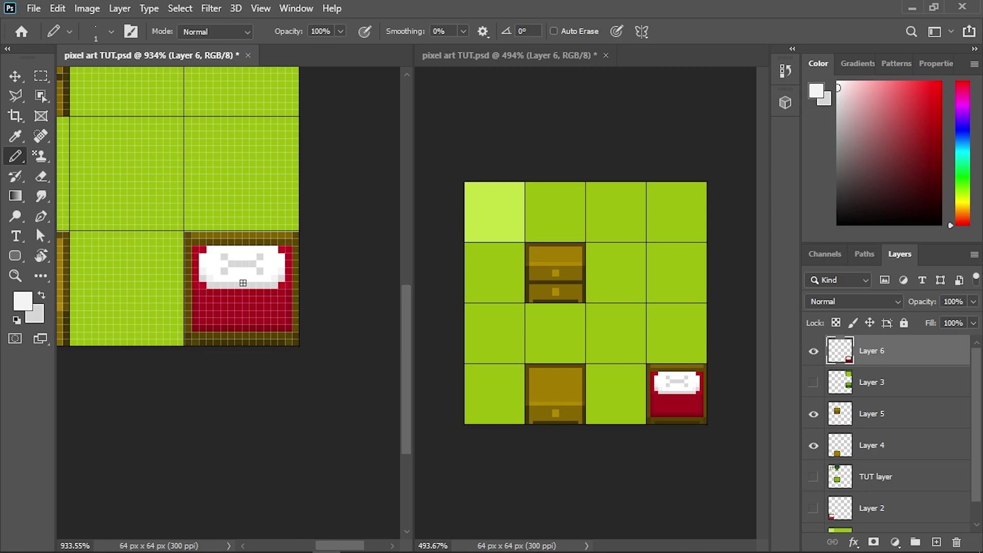
pyautogui.scroll(-4, 246, 284)
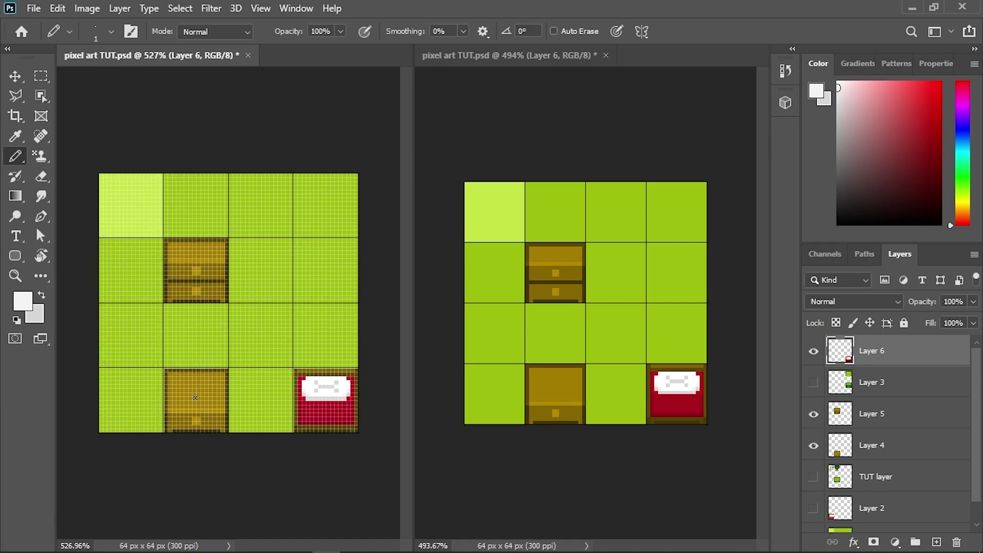
pyautogui.scroll(5, 255, 403)
pyautogui.moveTo(253, 401); pyautogui.dragTo(193, 395)
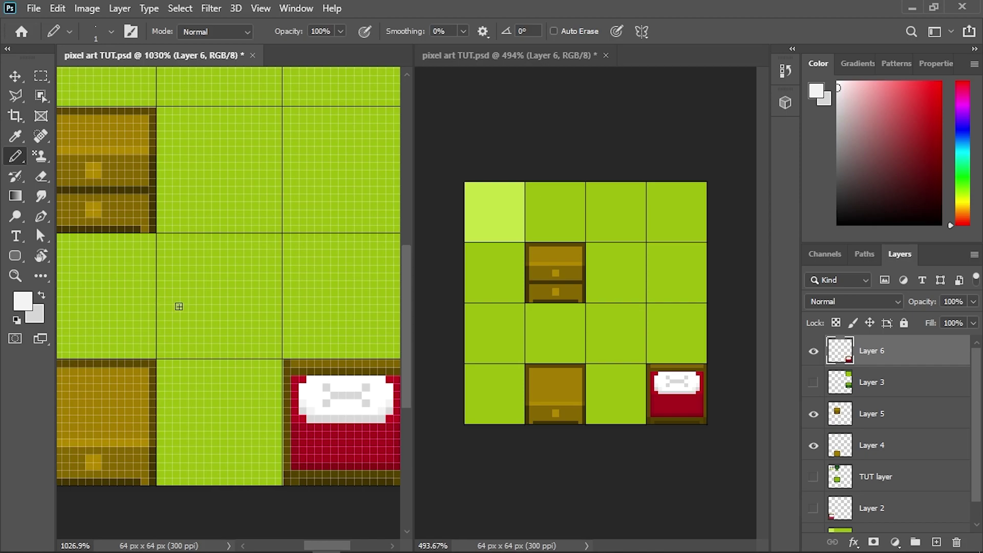
pyautogui.scroll(5, 212, 290)
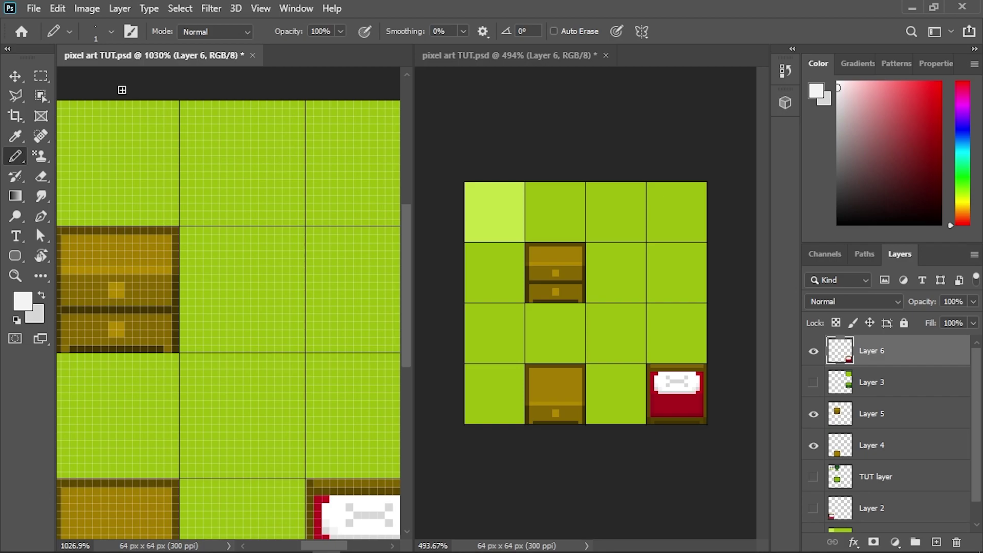
pyautogui.scroll(-3, 231, 224)
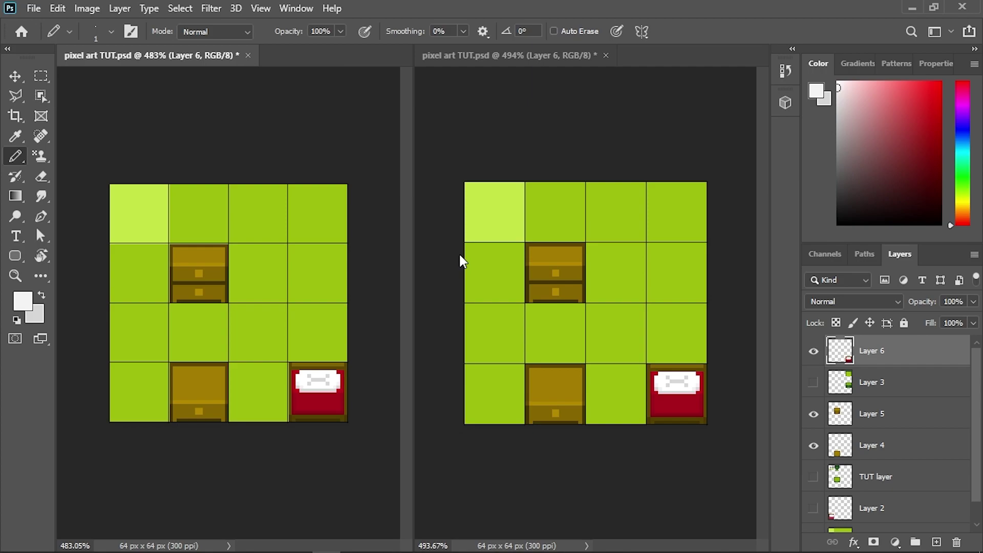
# Step: Show Layer 2 to compare its bed with the new one, and hide that layer again
pyautogui.scroll(-1, 819, 404)
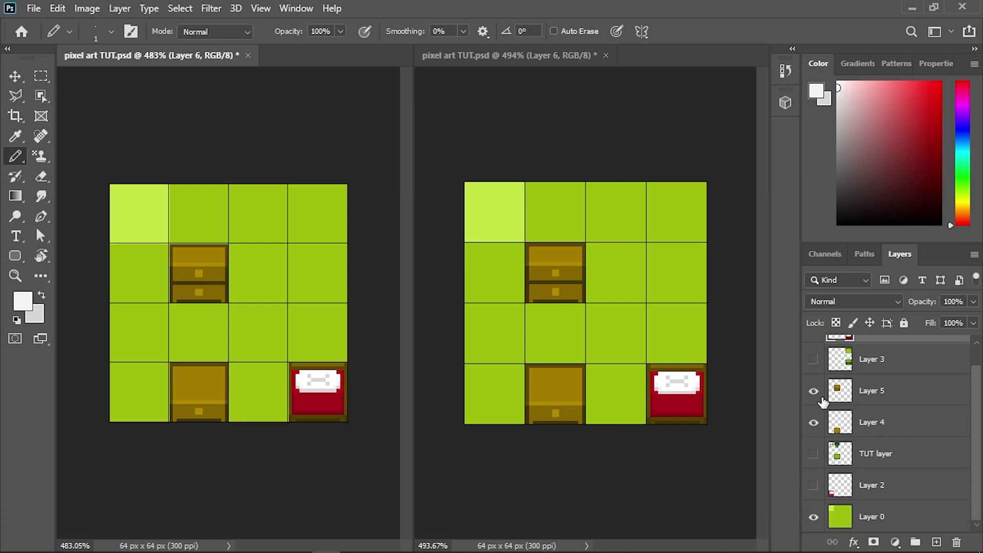
pyautogui.click(812, 486)
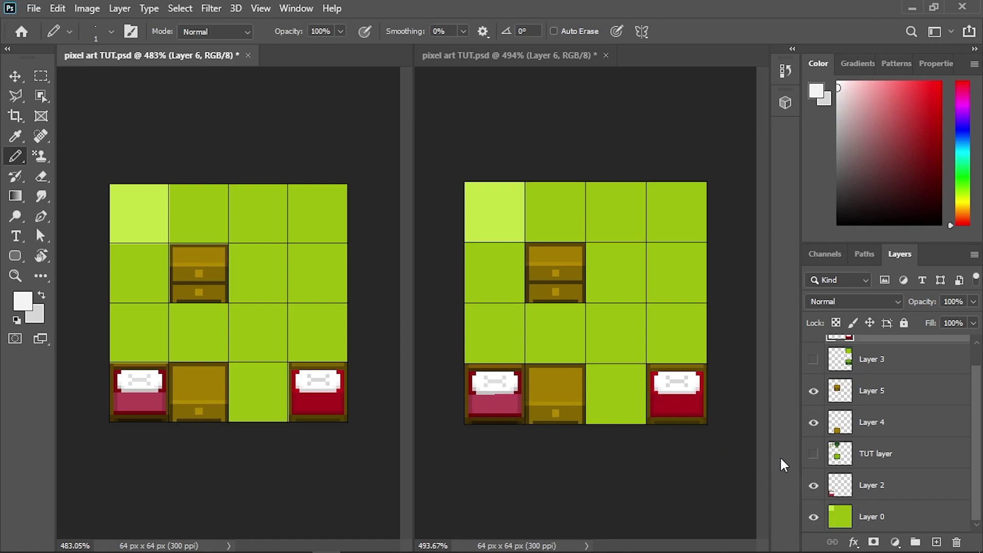
pyautogui.click(813, 484)
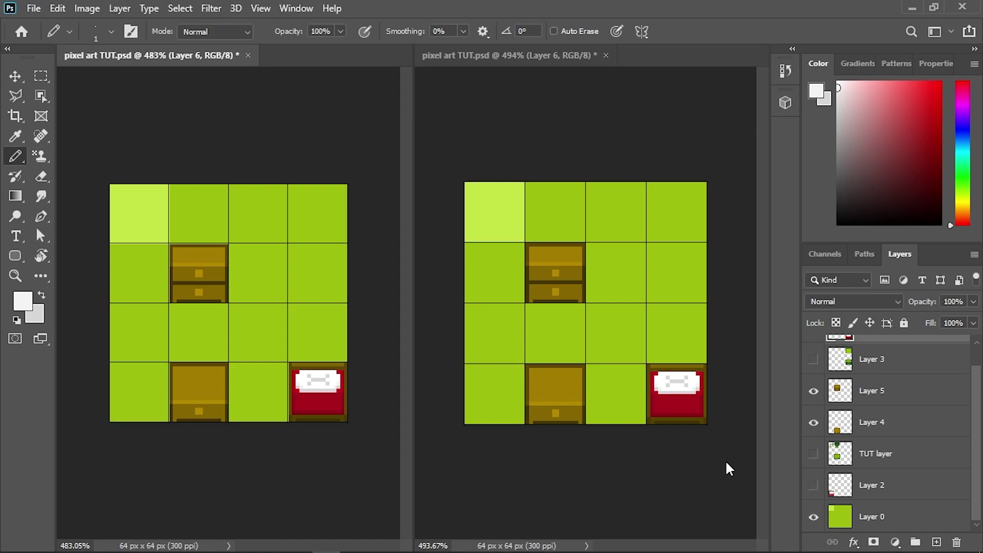